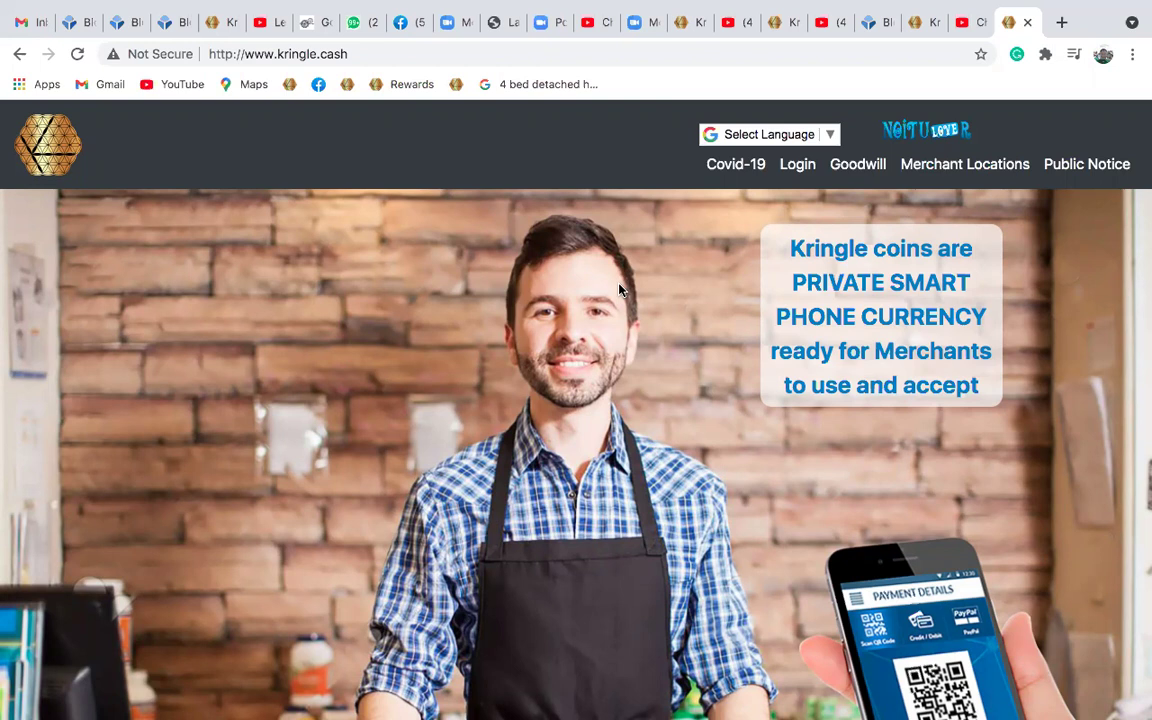
Log into the Kringle Cash dashboard and expand the Your Account submenu under Account
click(797, 165)
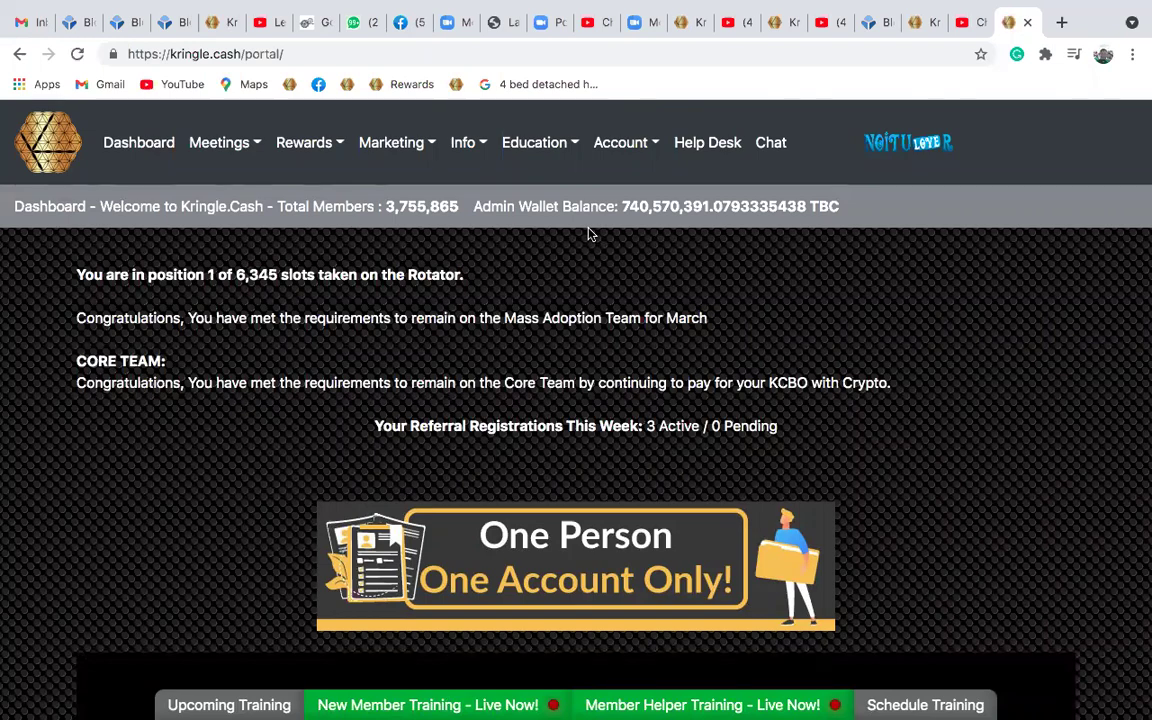
click(657, 142)
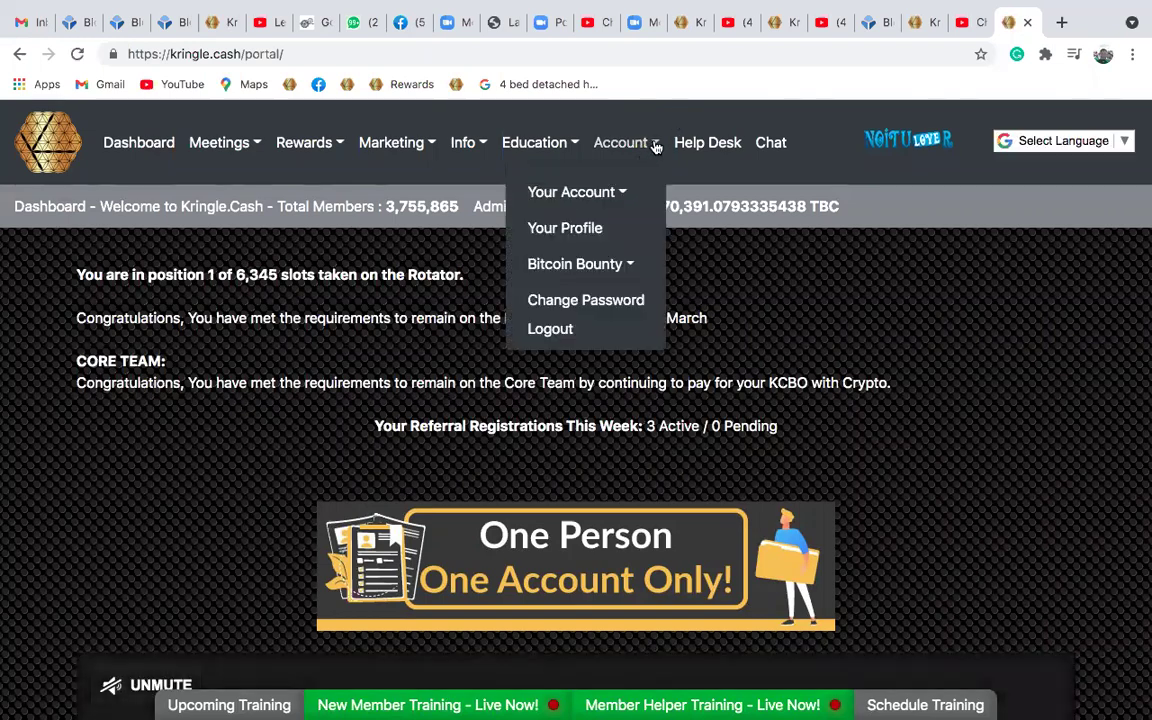
click(628, 193)
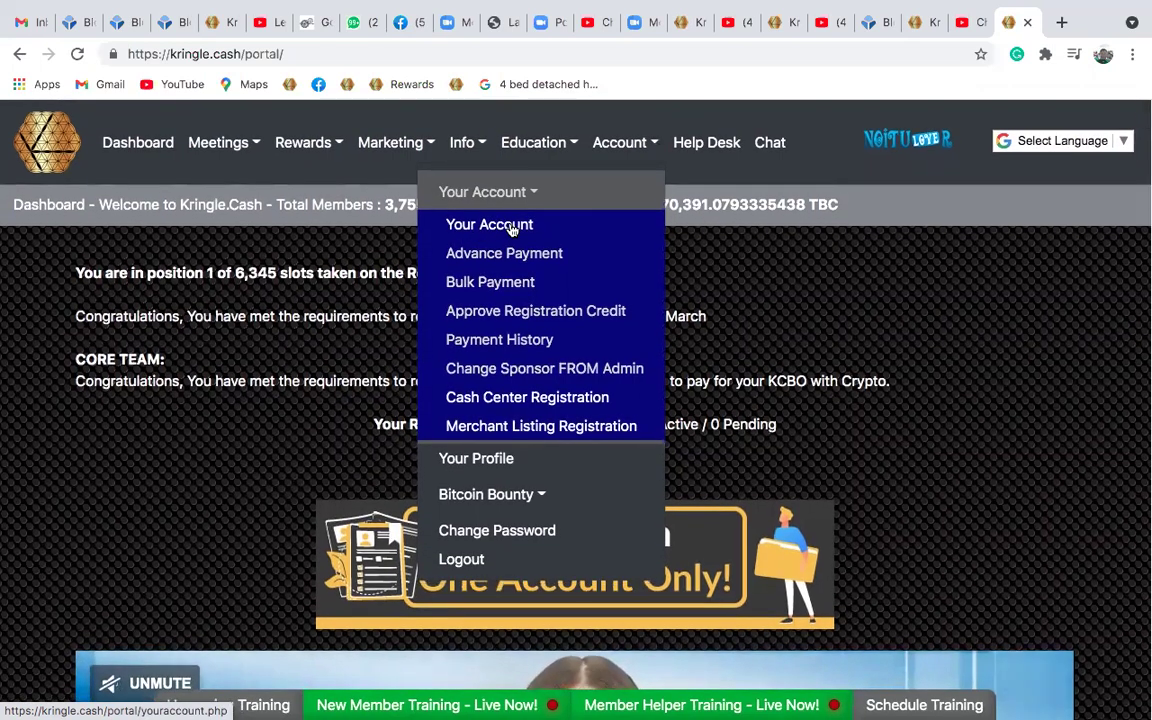
Start Pay for Others using Crypto and look up the referral by their autofilled e-mail
click(487, 225)
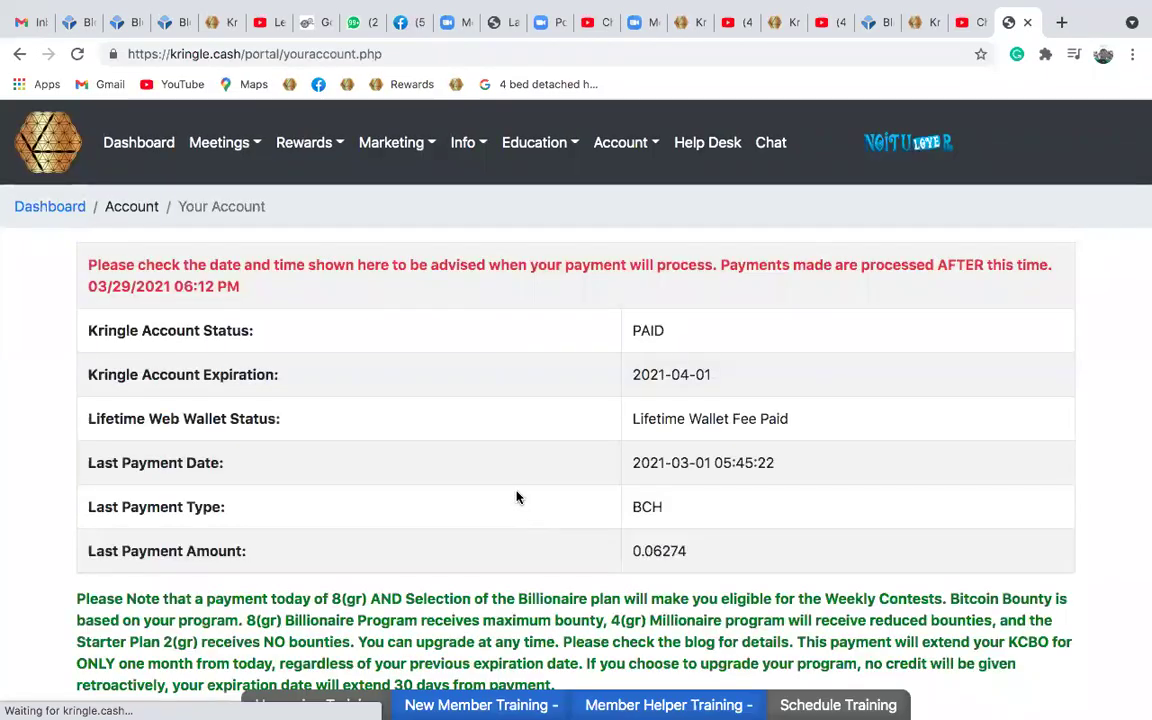
scroll(517, 497, down, 8)
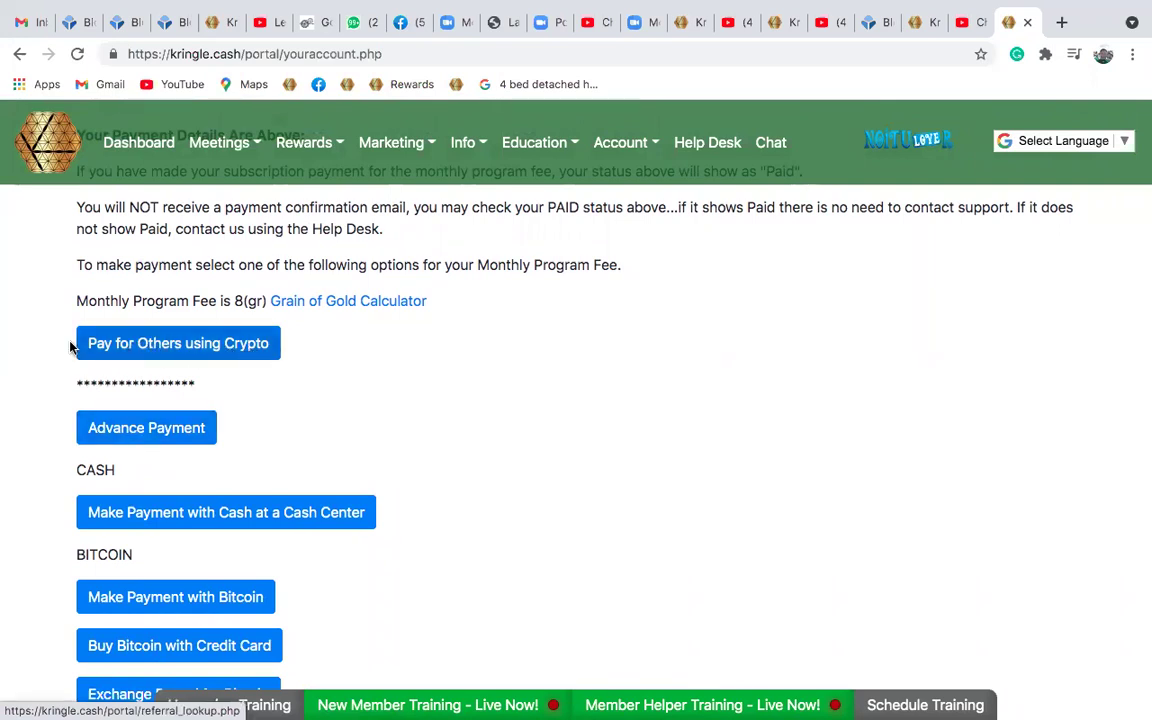
click(198, 343)
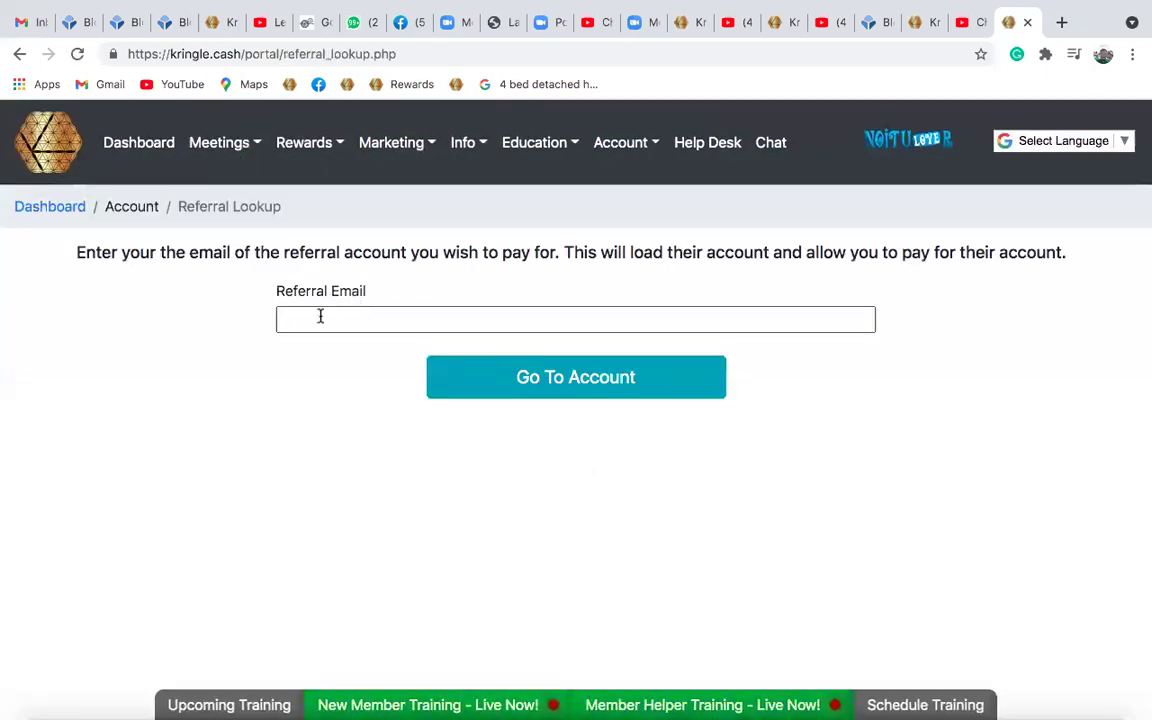
click(319, 316)
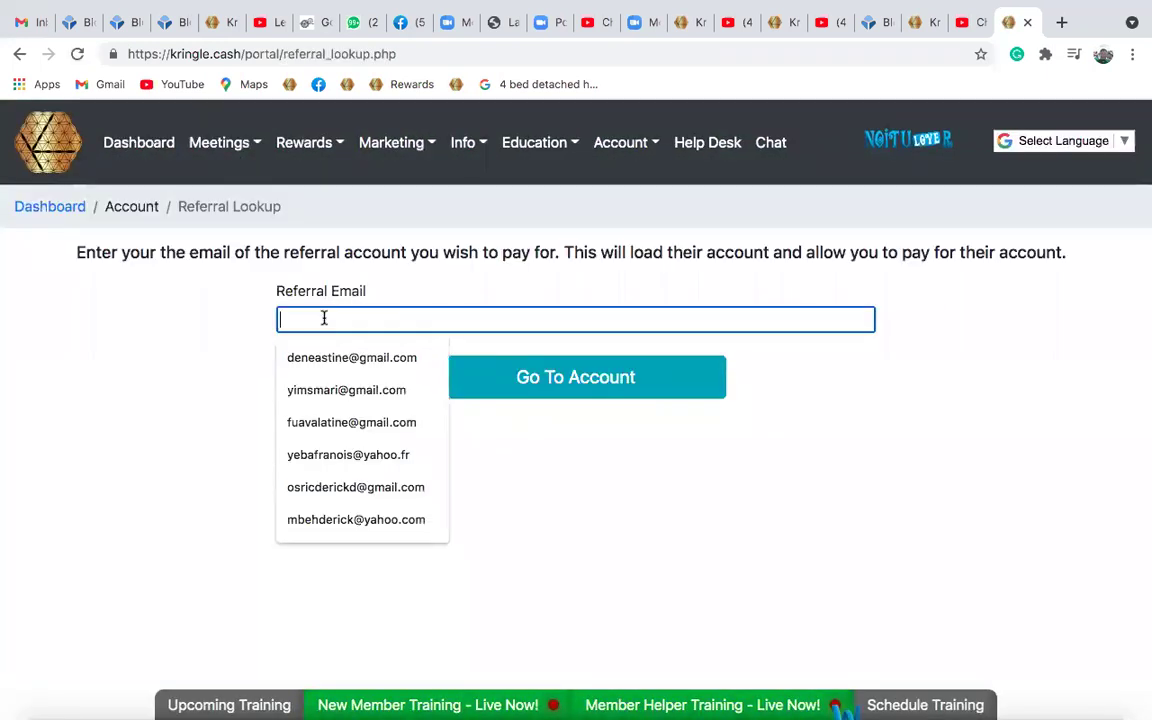
click(360, 397)
click(586, 381)
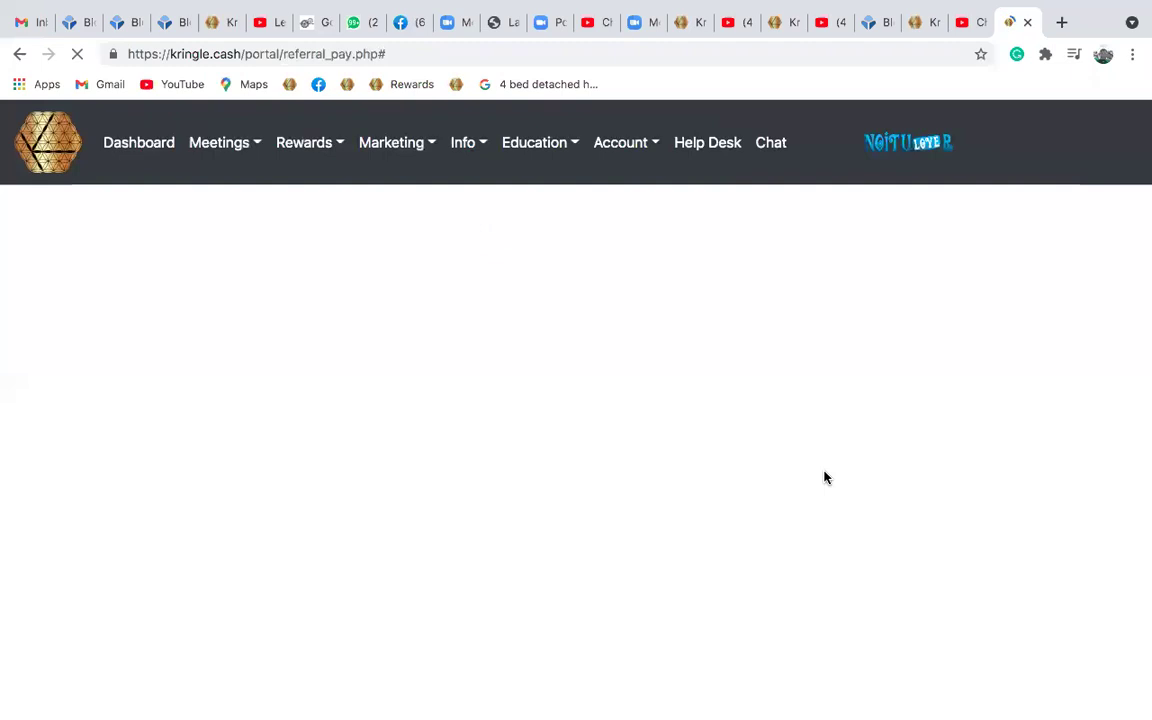
Open Advance Payment for the referral and select their e-mail in the heading
scroll(358, 448, down, 3)
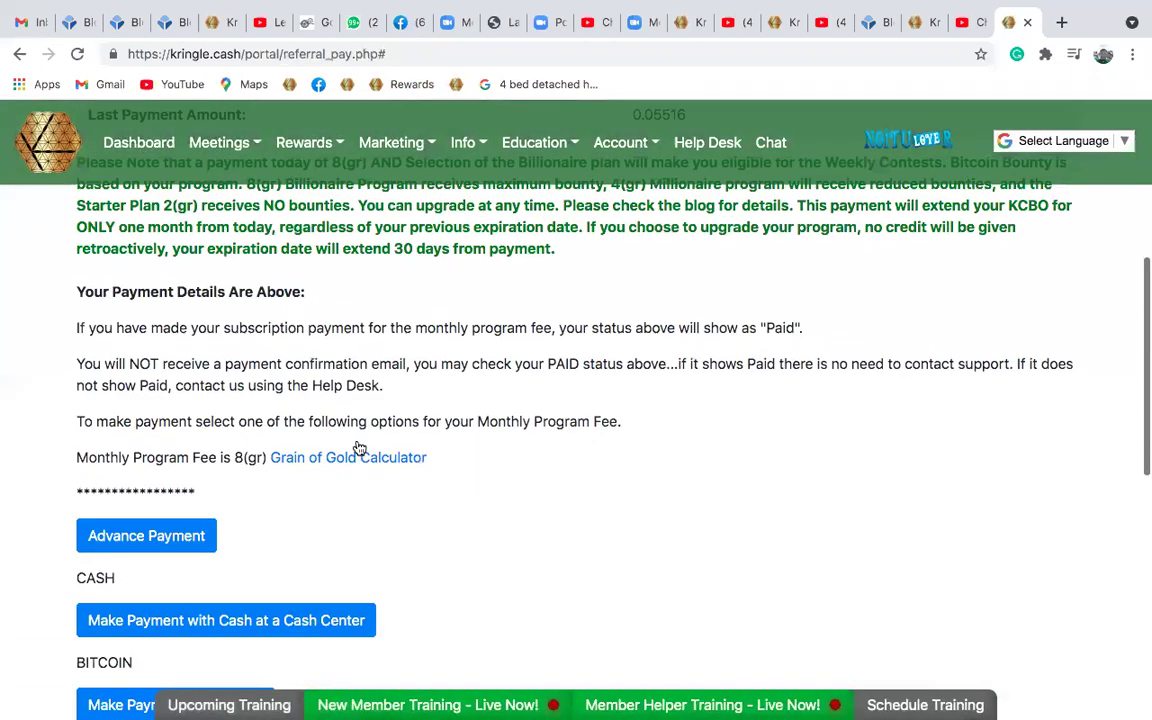
scroll(358, 448, down, 2)
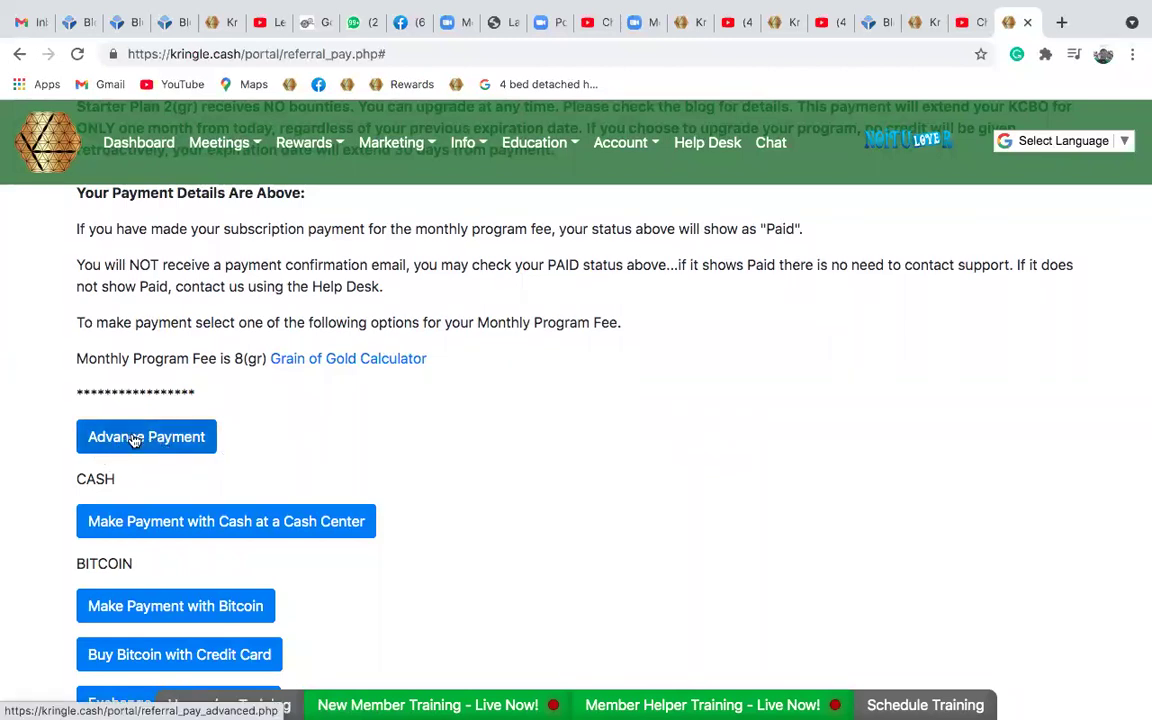
click(134, 440)
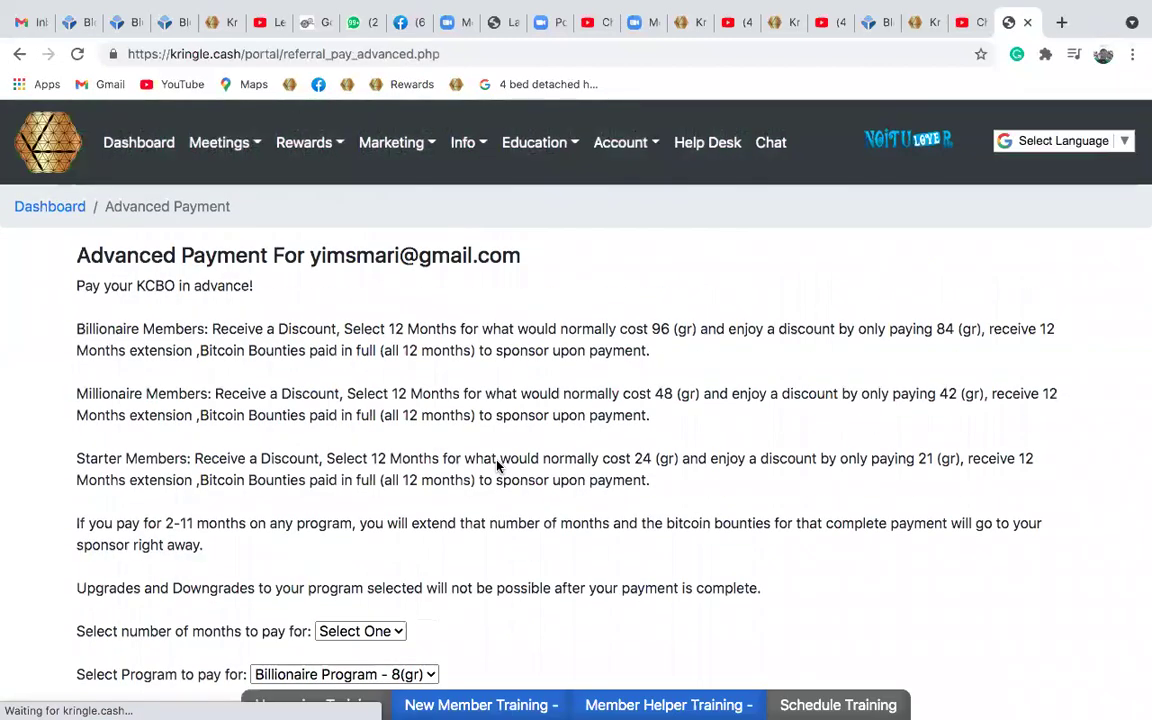
drag(522, 256, 306, 255)
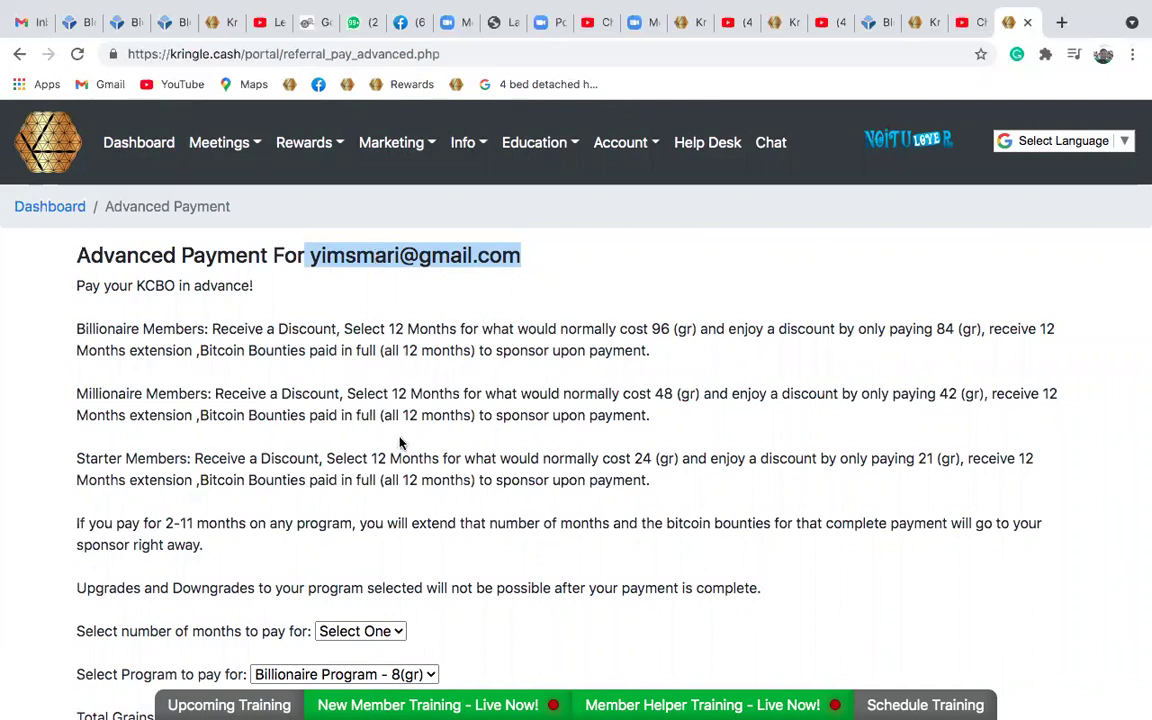
Set the advance payment to 12 Months of Billionaire Program - 8(gr), totalling 84 gr
scroll(396, 442, down, 3)
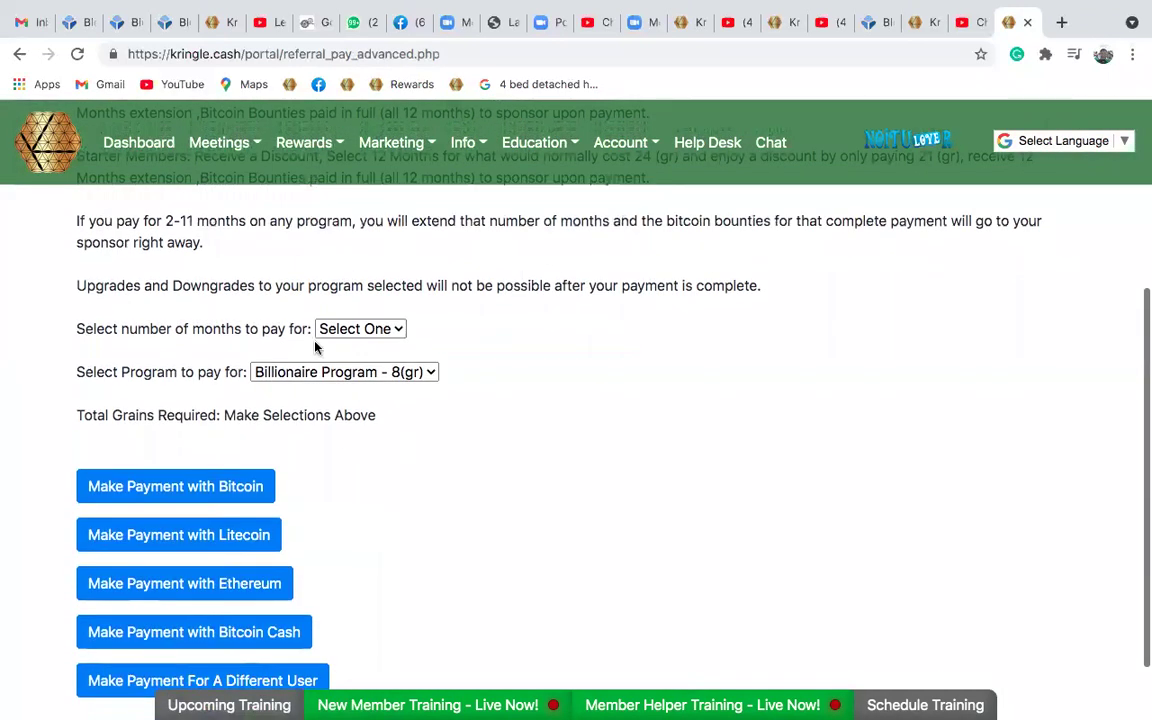
click(390, 330)
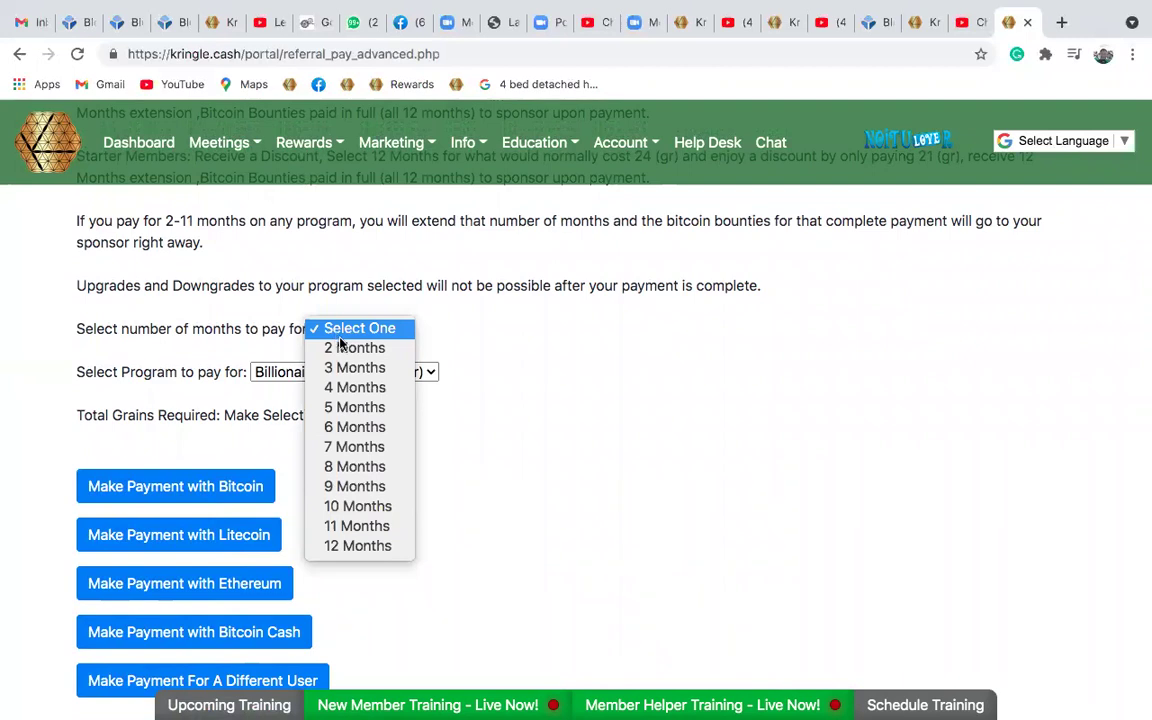
click(356, 447)
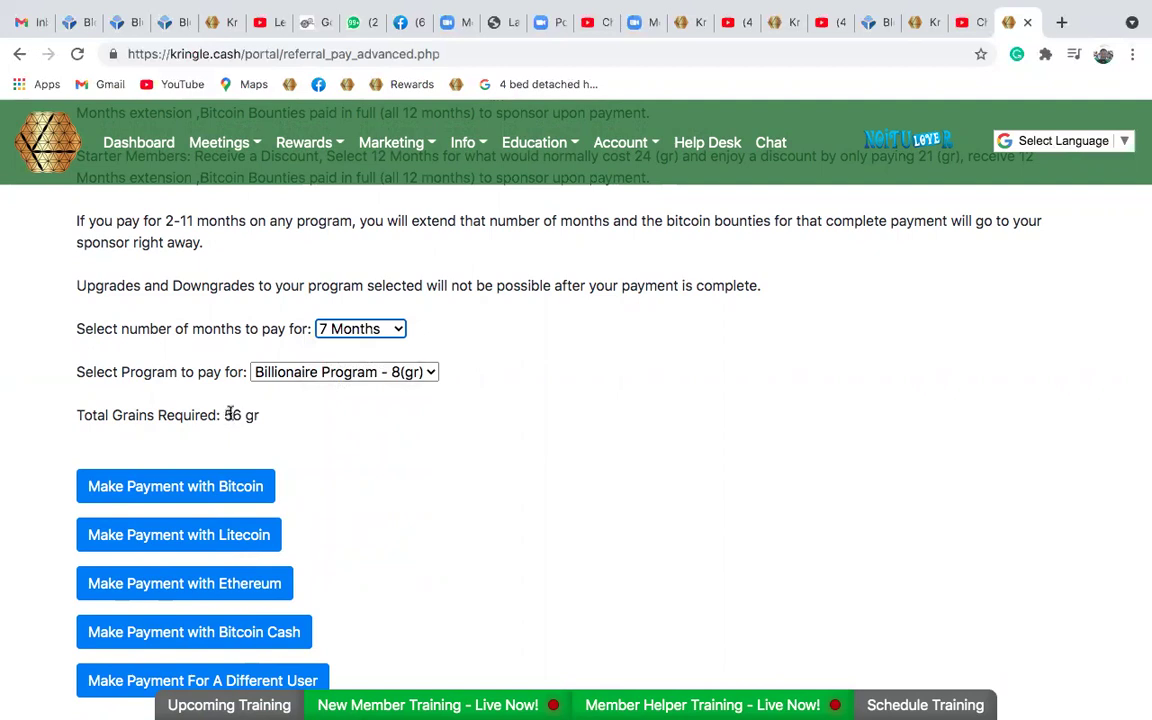
click(360, 328)
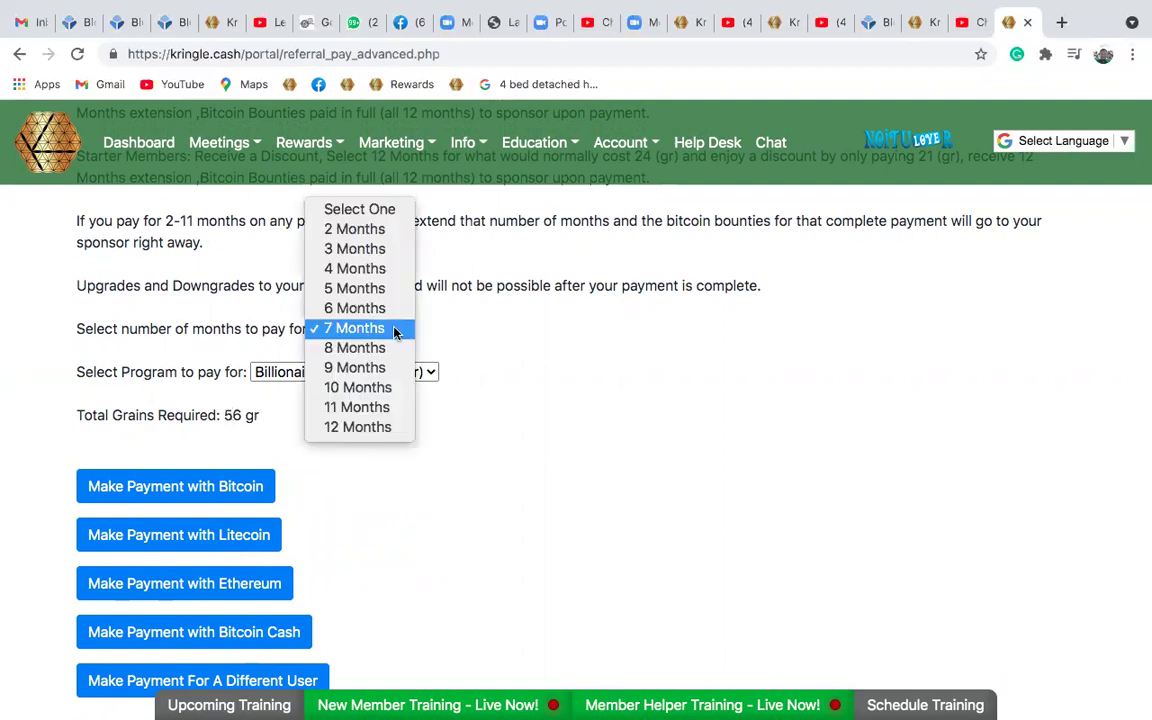
click(355, 428)
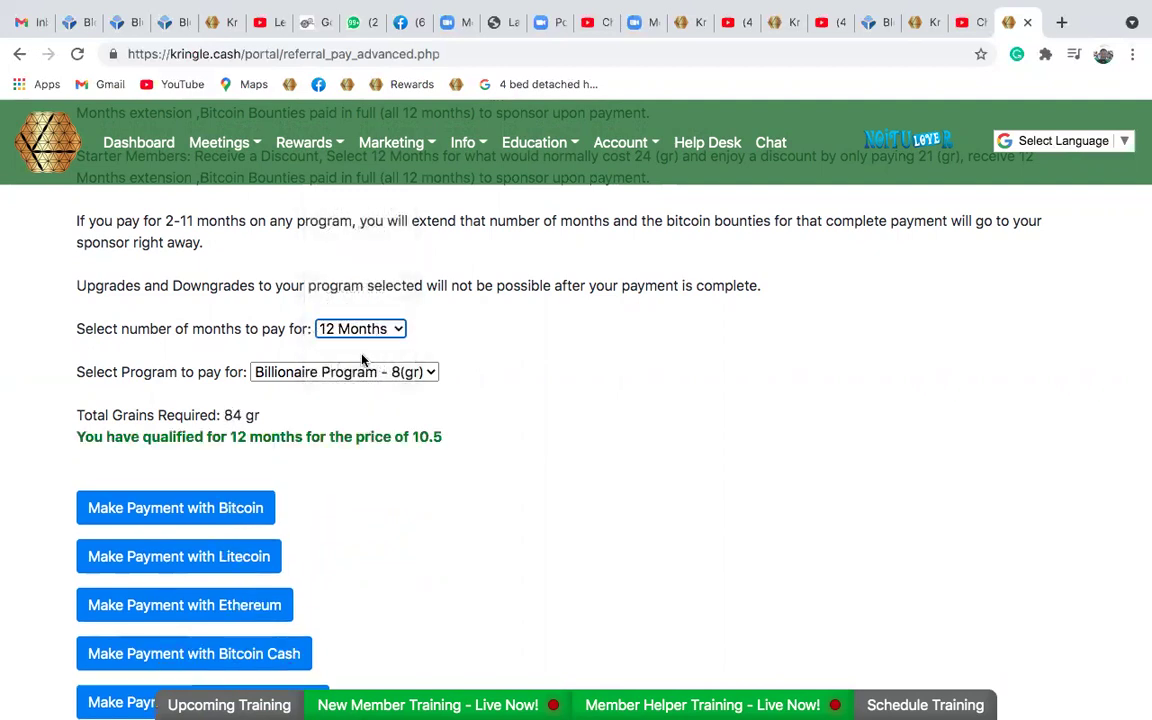
click(424, 372)
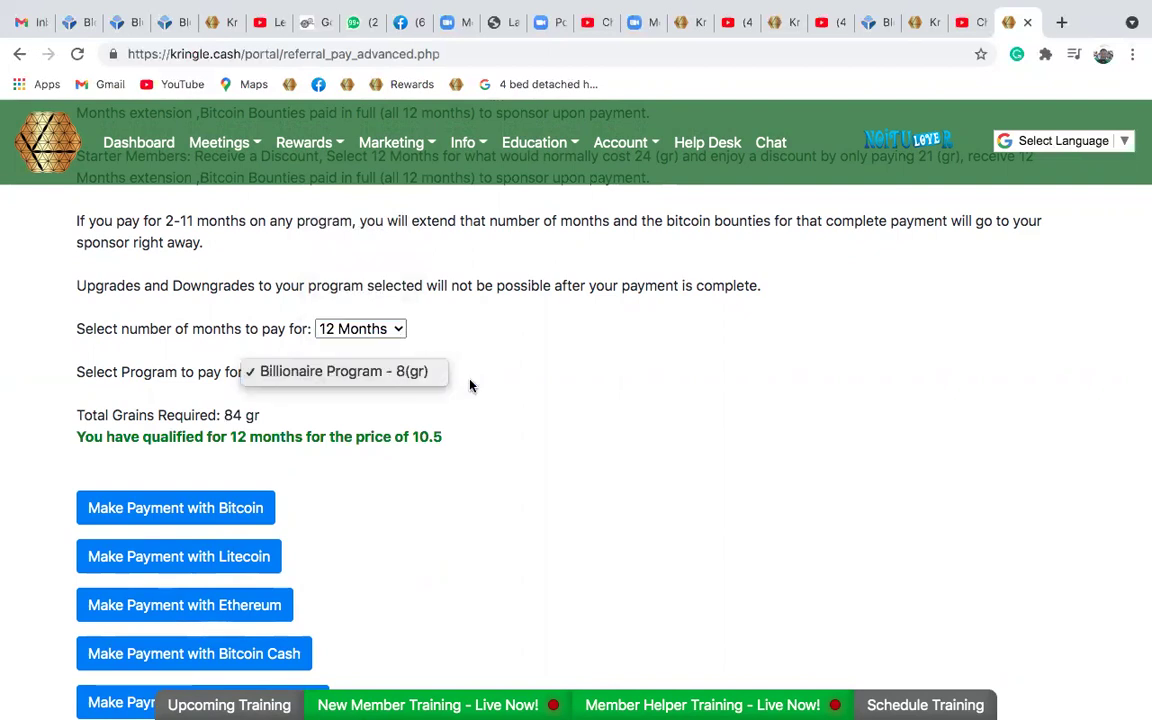
click(311, 385)
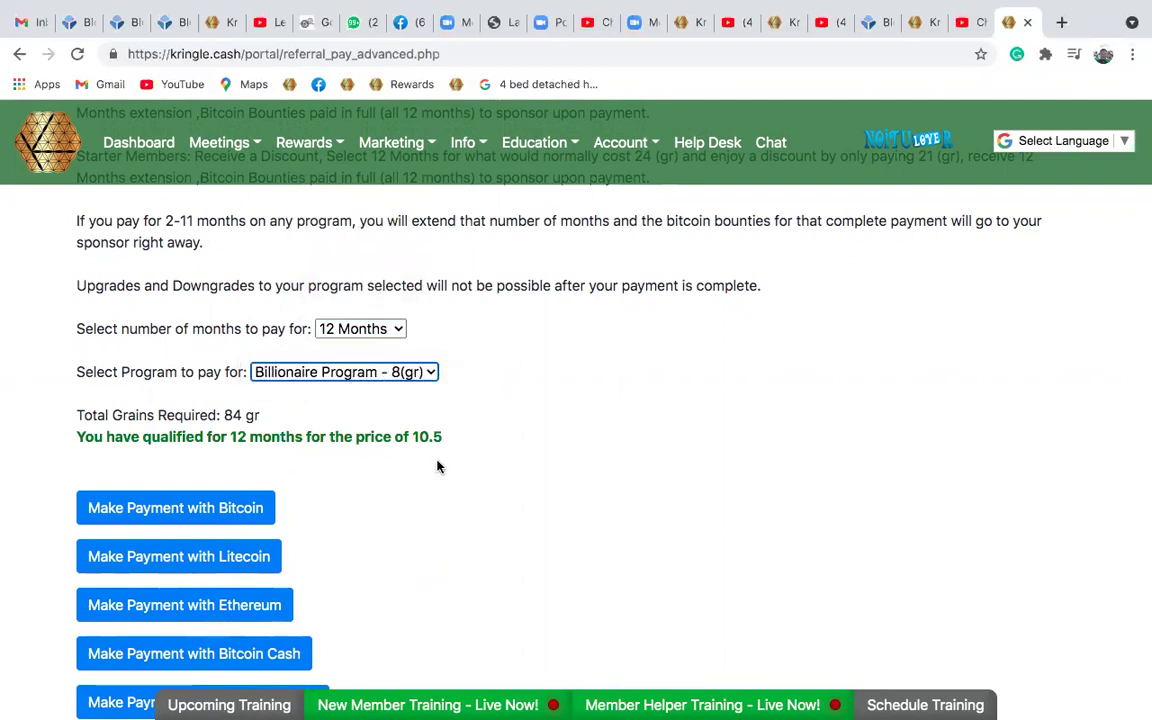
scroll(437, 466, down, 2)
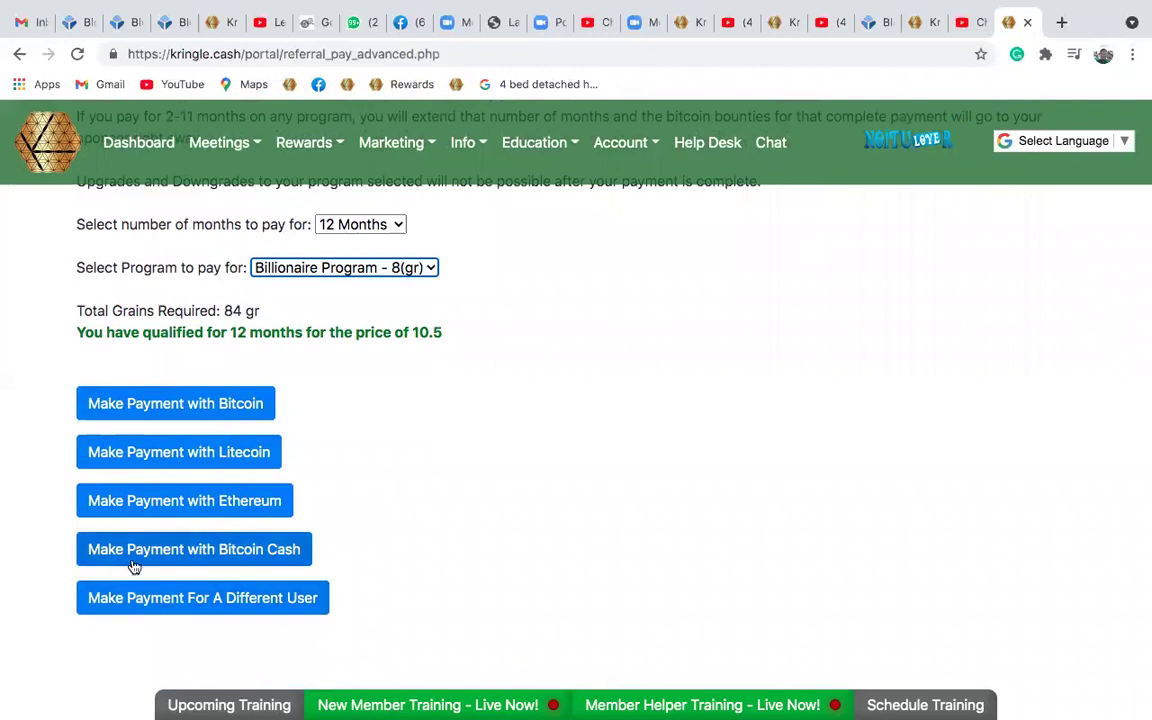
Request the Bitcoin Cash payment details and copy the Kringle payment address
scroll(343, 551, up, 1)
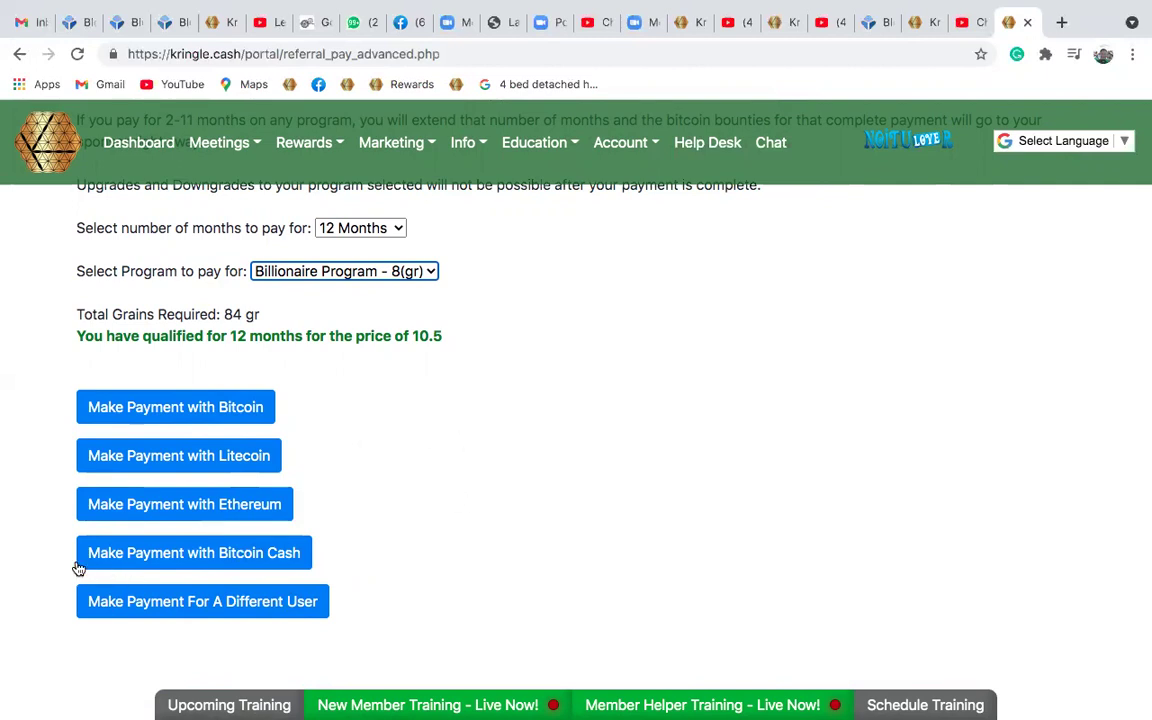
click(218, 559)
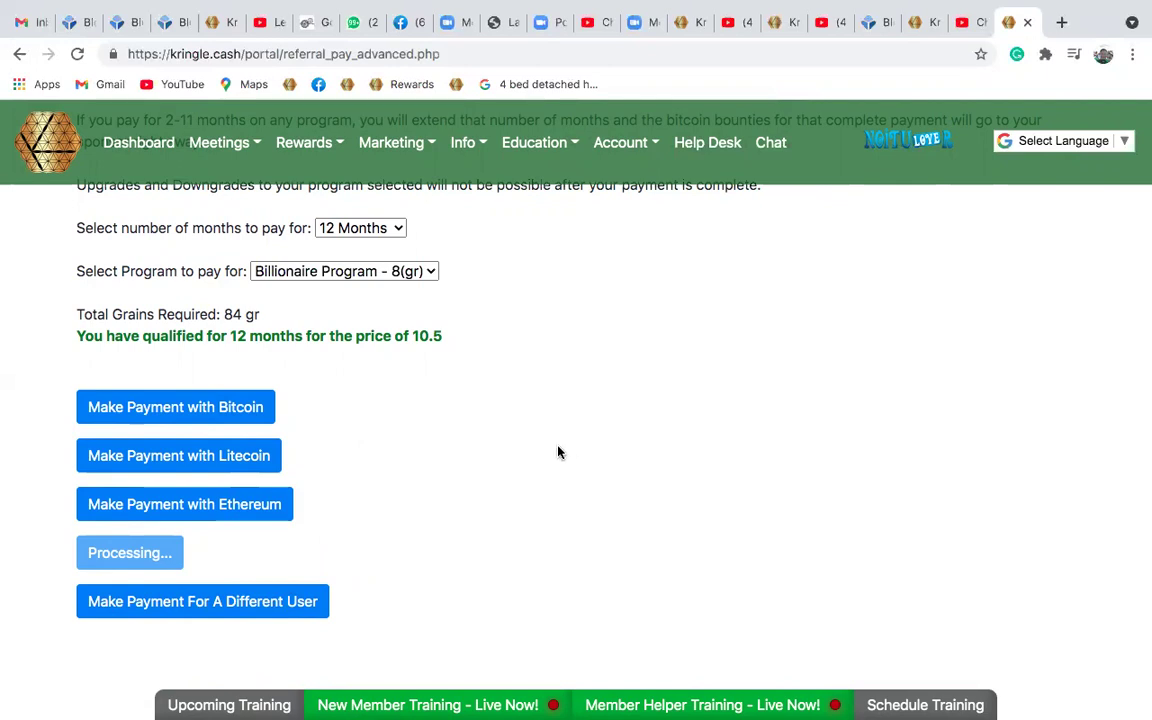
scroll(560, 452, up, 1)
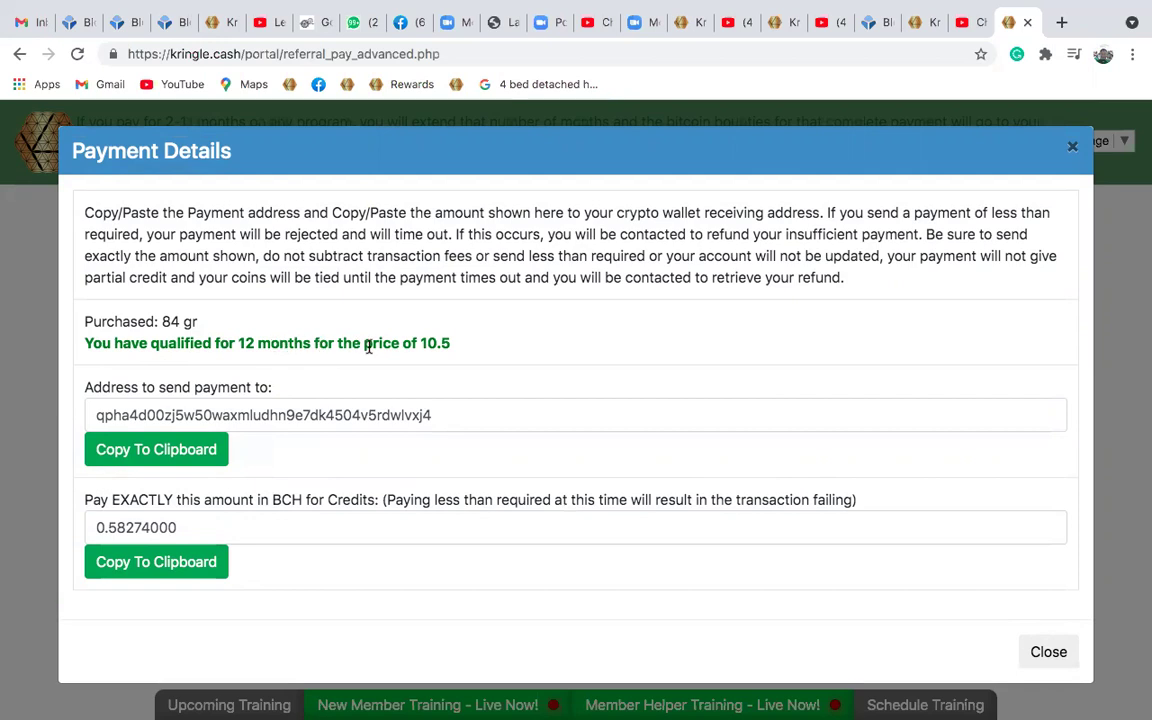
click(148, 452)
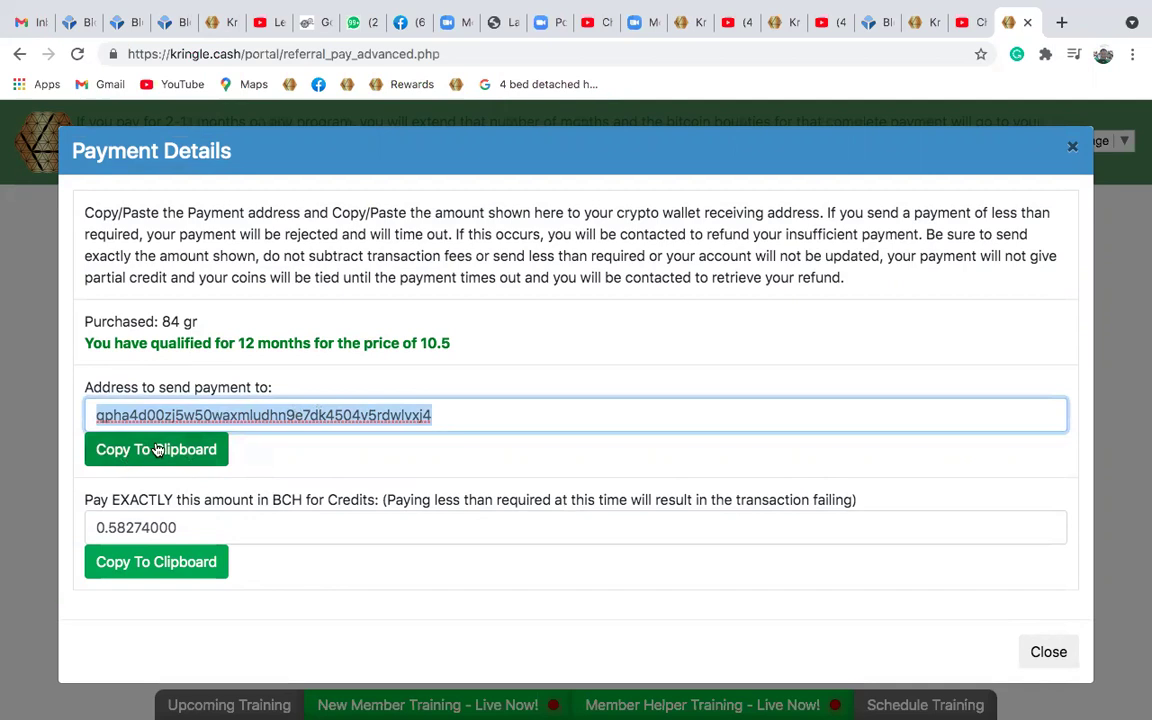
click(156, 452)
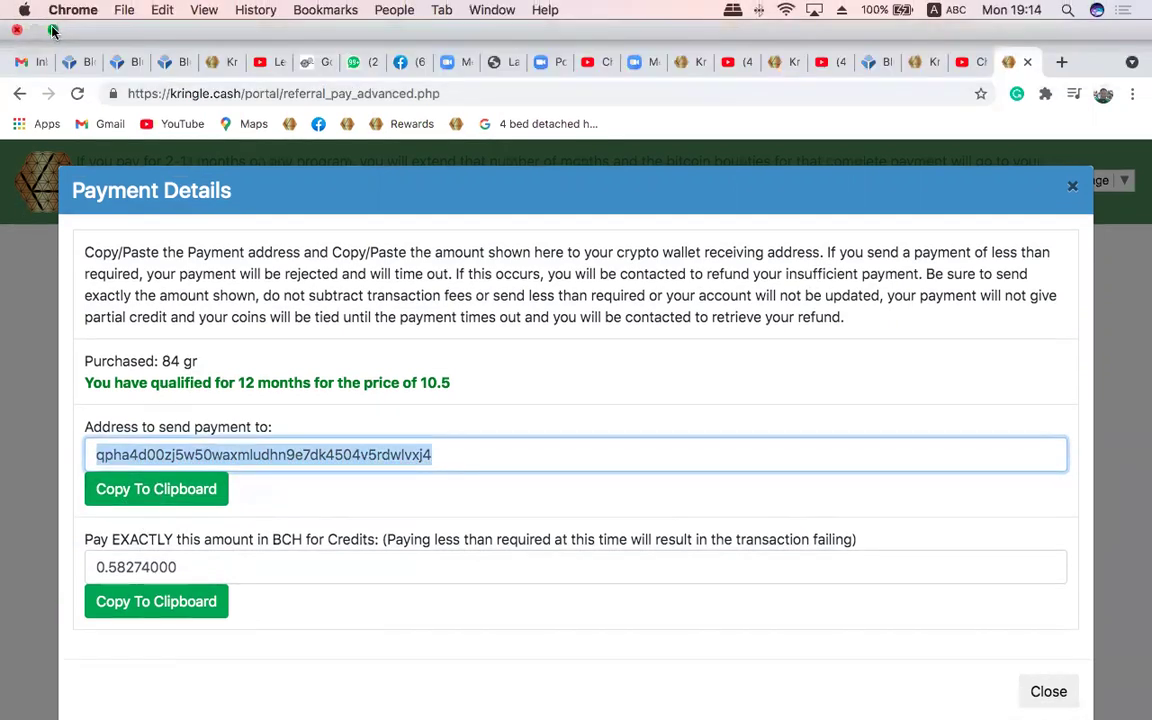
Replace the Exodus recipient address with the copied Kringle payment address
click(50, 33)
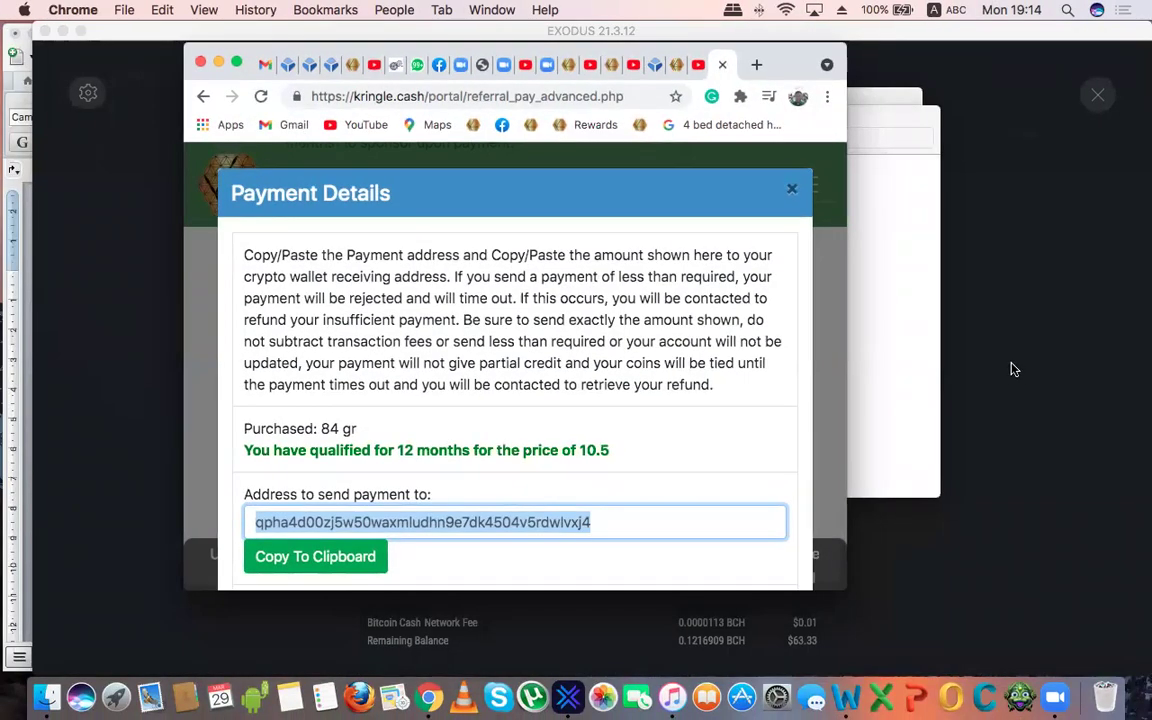
click(1010, 370)
double_click(704, 275)
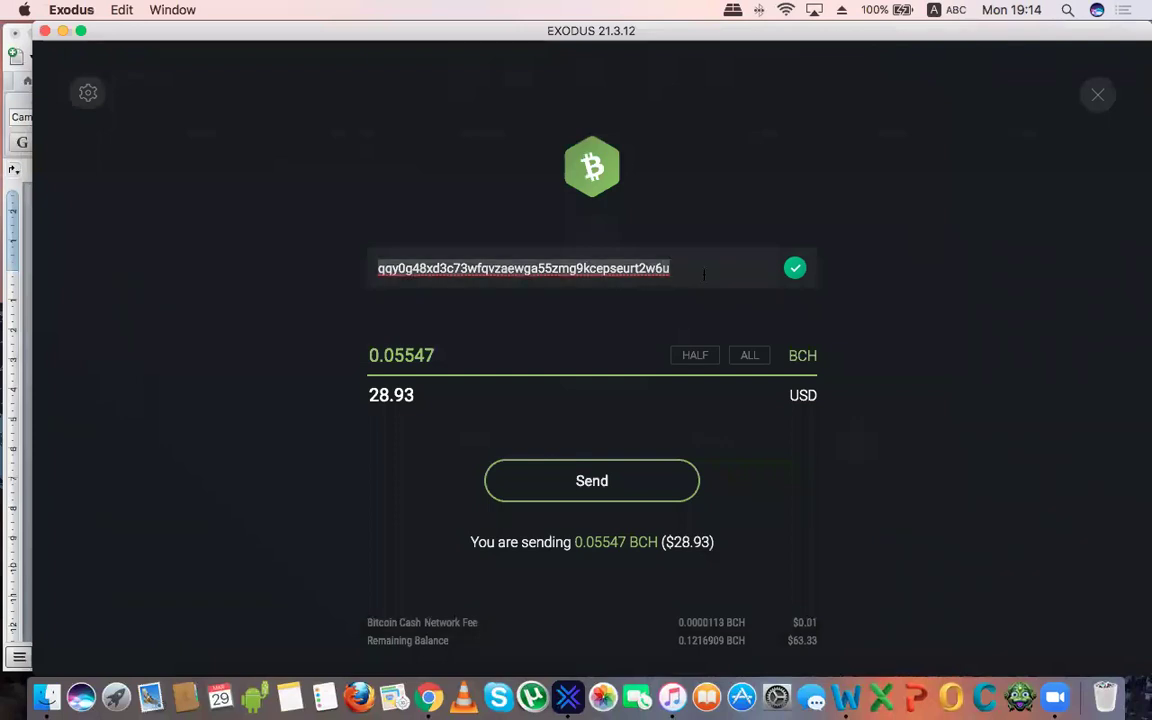
key(BackSpace)
key(super+v)
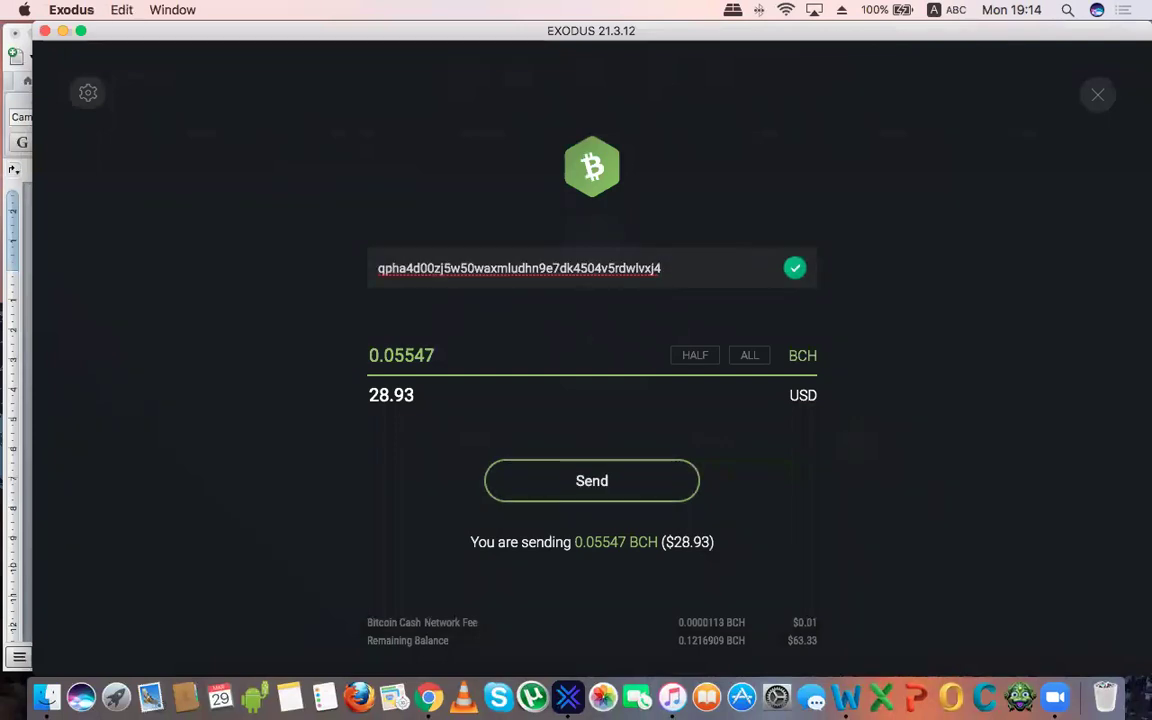
Copy the exact 0.58274000 BCH amount from Kringle's Payment Details
click(428, 697)
scroll(482, 494, down, 1)
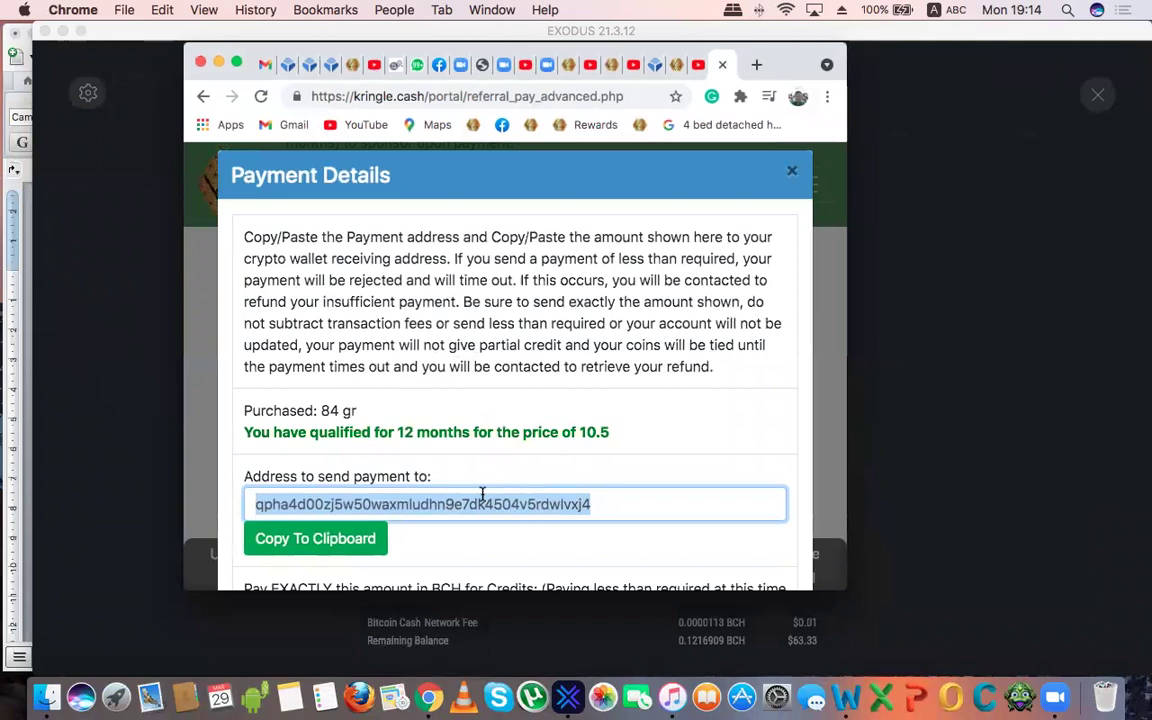
scroll(482, 494, down, 3)
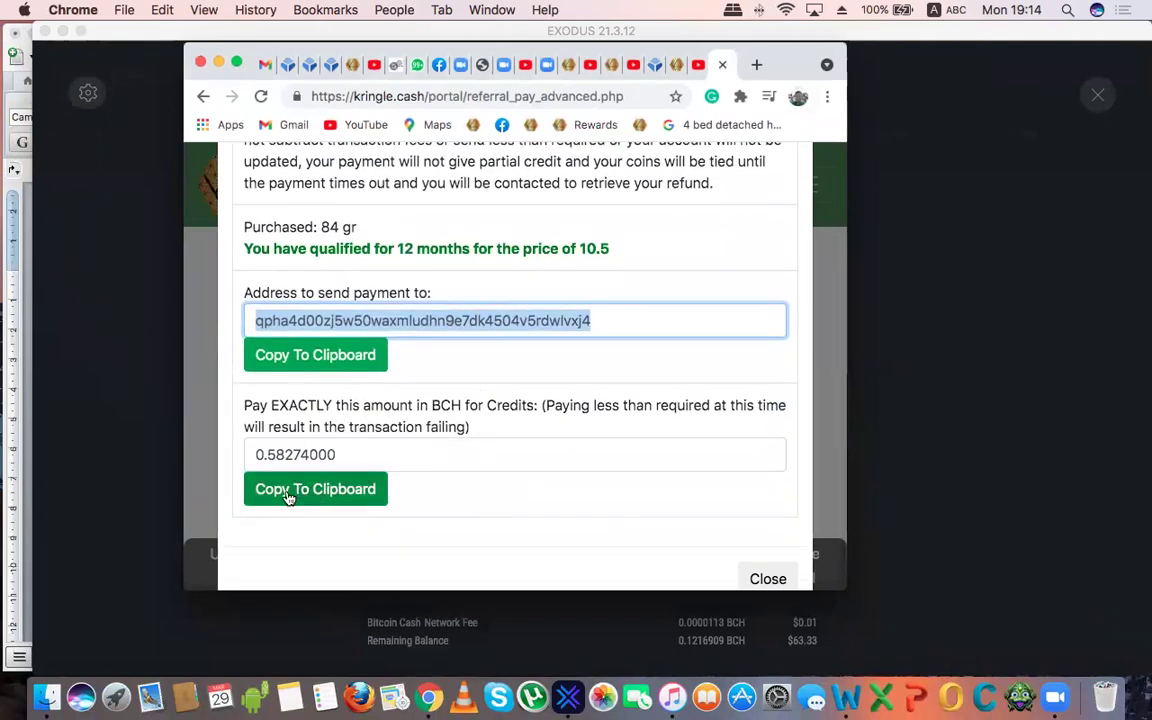
click(329, 491)
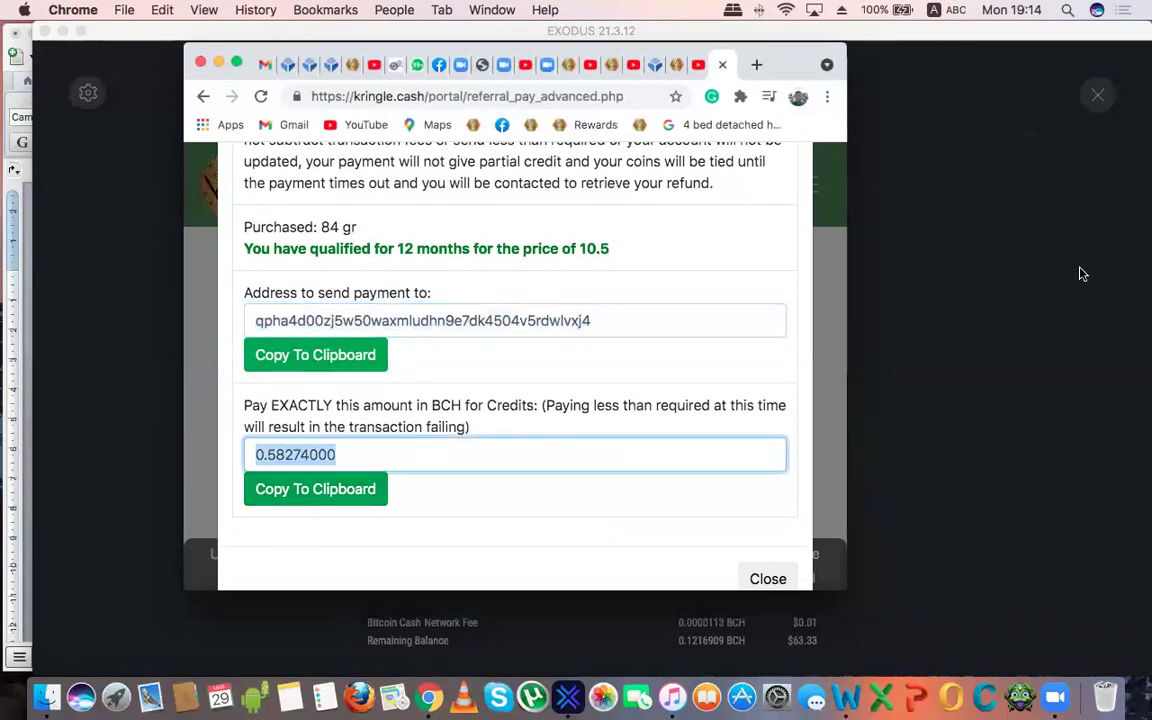
click(1062, 285)
Replace the old 0.05547 Exodus send amount with 0.58274000 BCH
key(super+a)
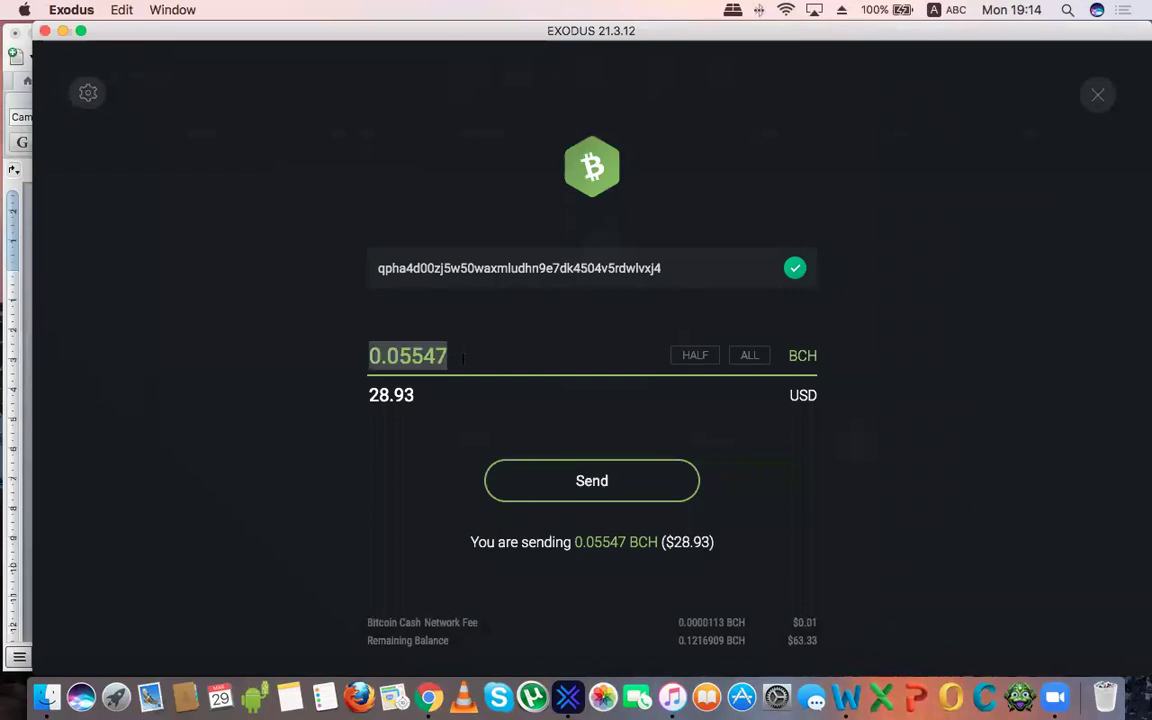
key(BackSpace)
key(super+v)
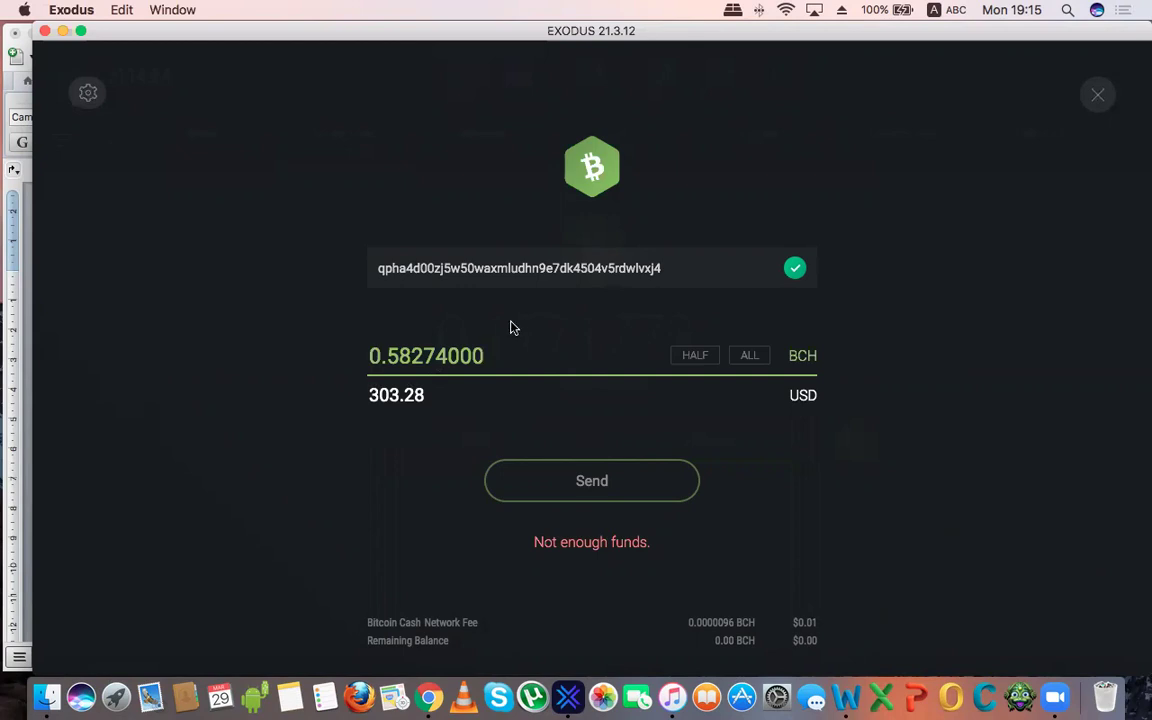
Maximize the Chrome window and switch to the Blockchain.com wallet login tab
click(425, 700)
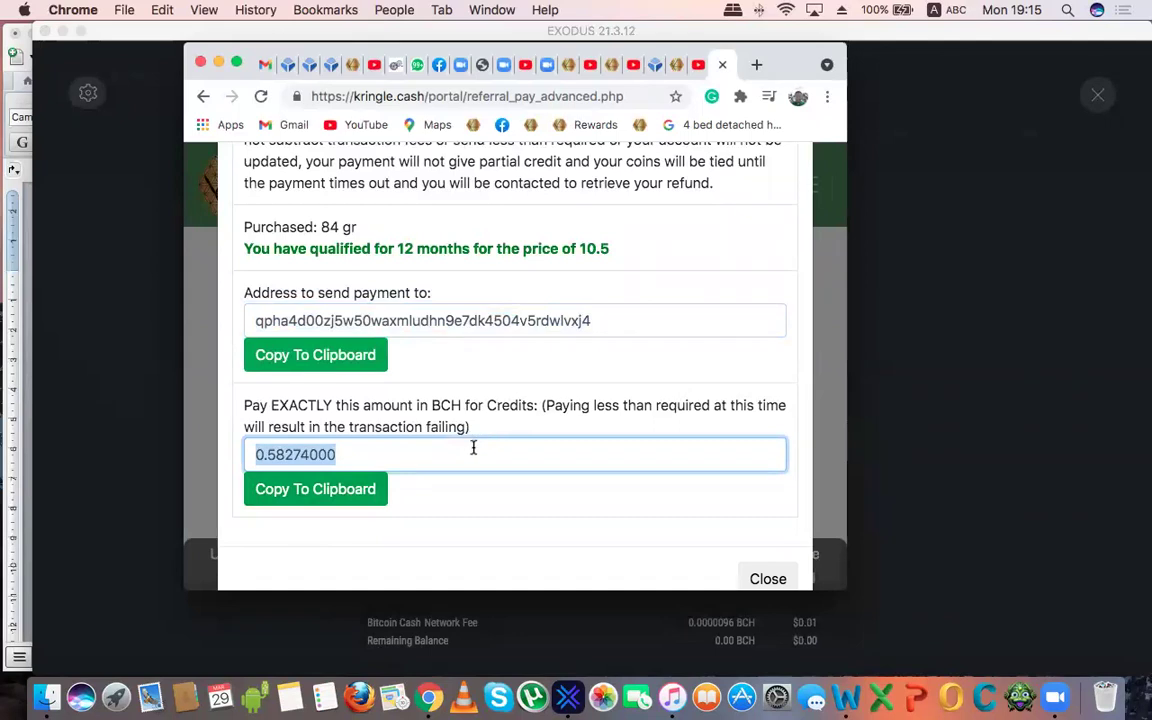
click(976, 250)
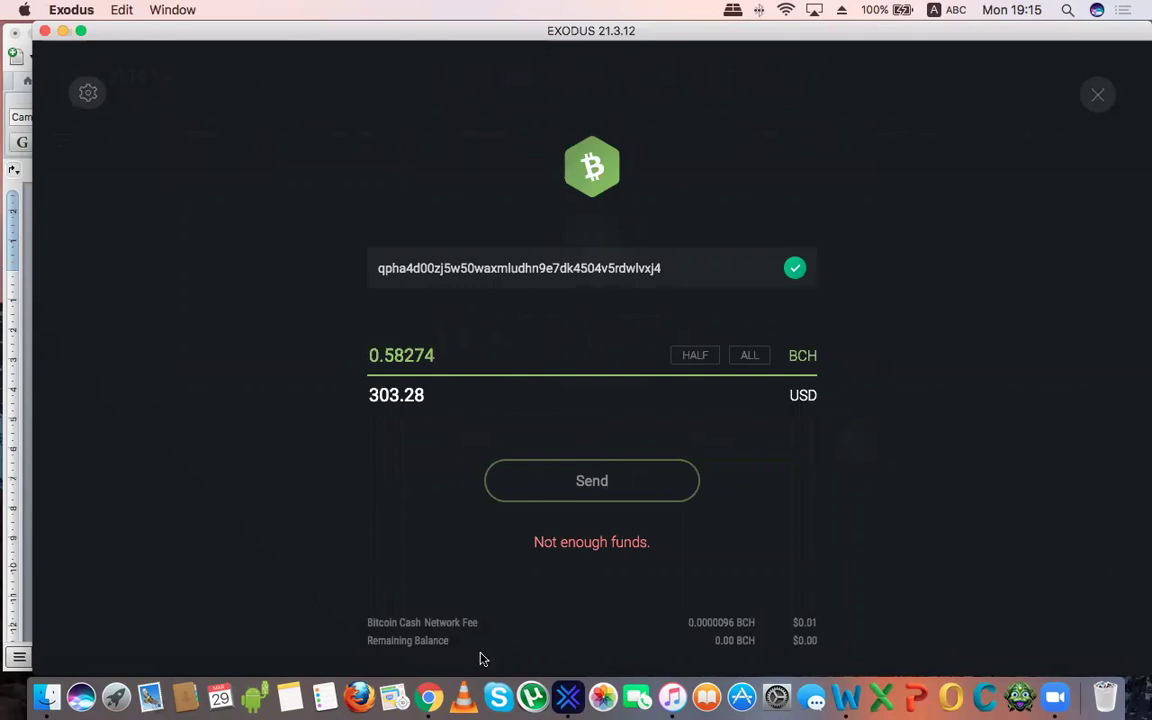
click(428, 697)
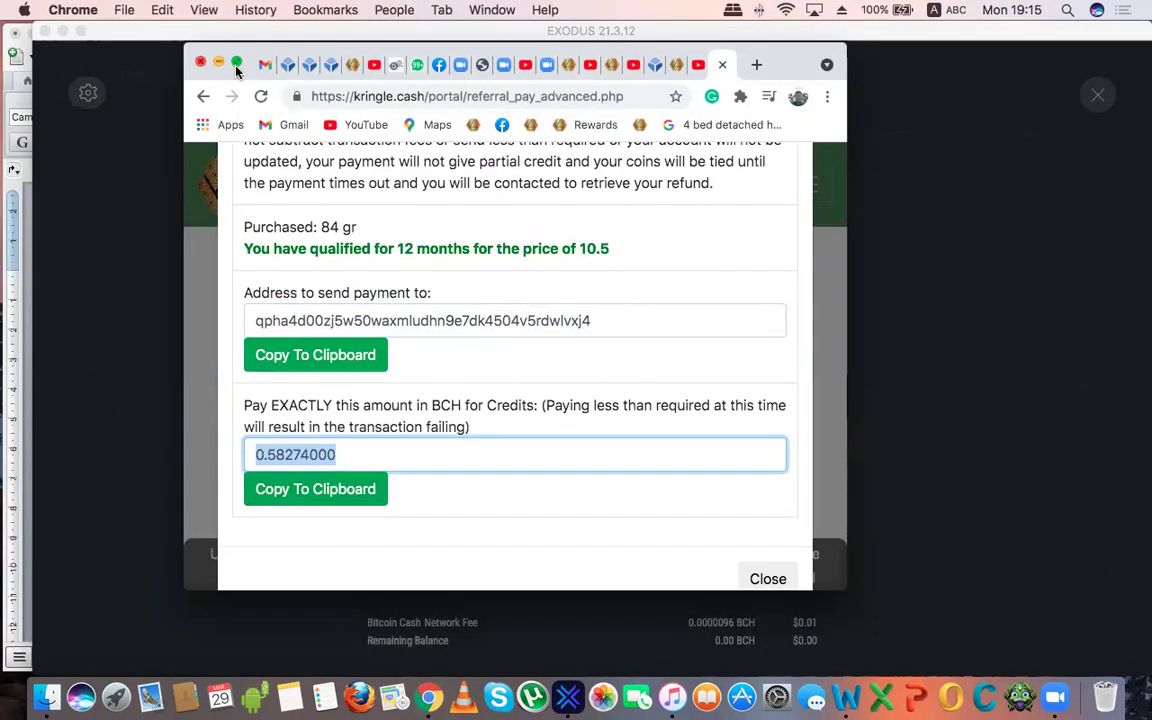
click(236, 65)
click(876, 22)
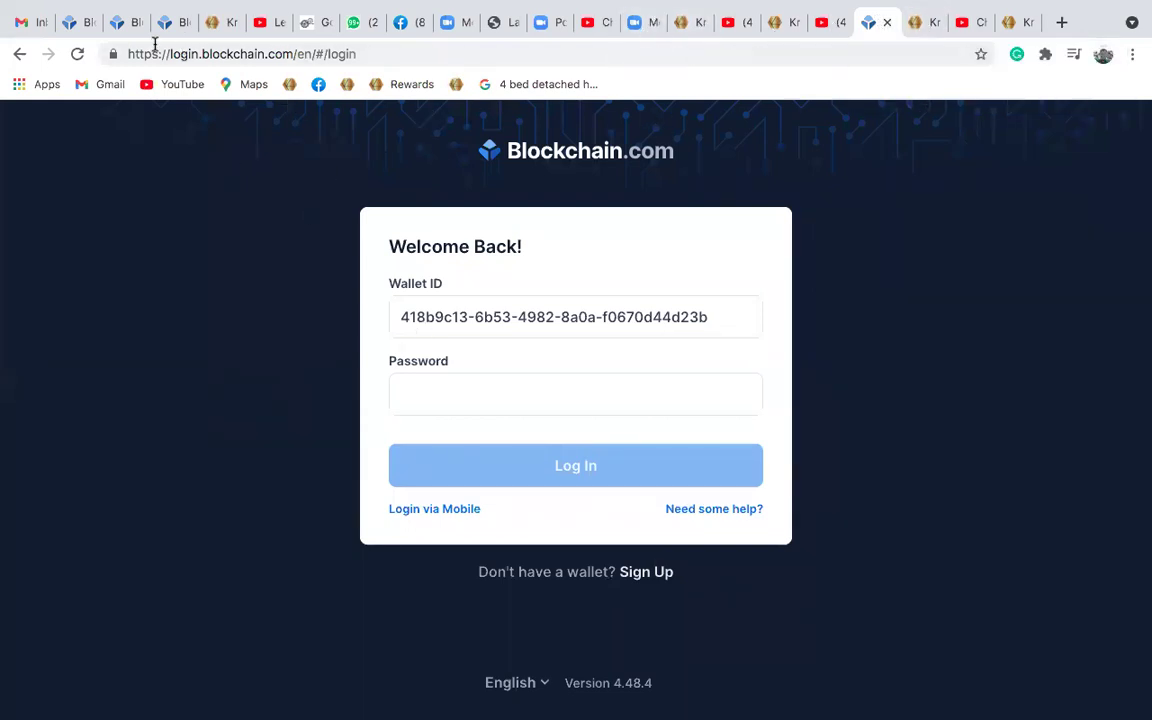
Check the approval tabs, then log into Blockchain.com with the wallet password
click(134, 24)
click(88, 26)
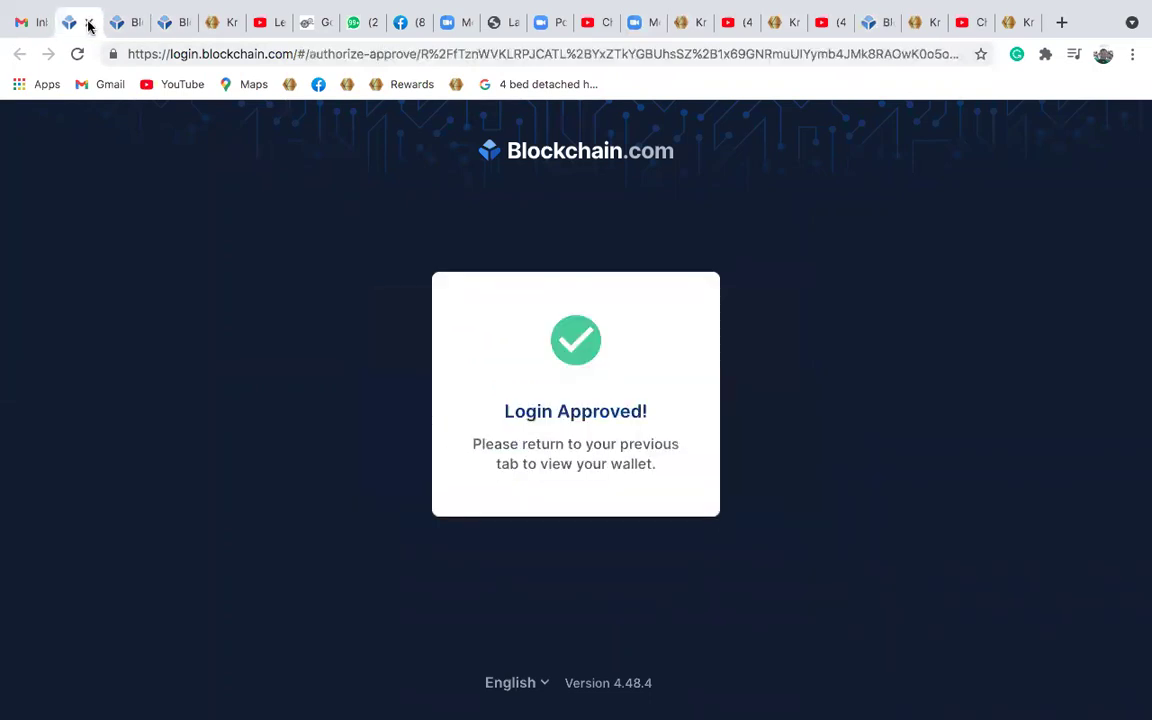
click(868, 22)
click(488, 391)
text(****)
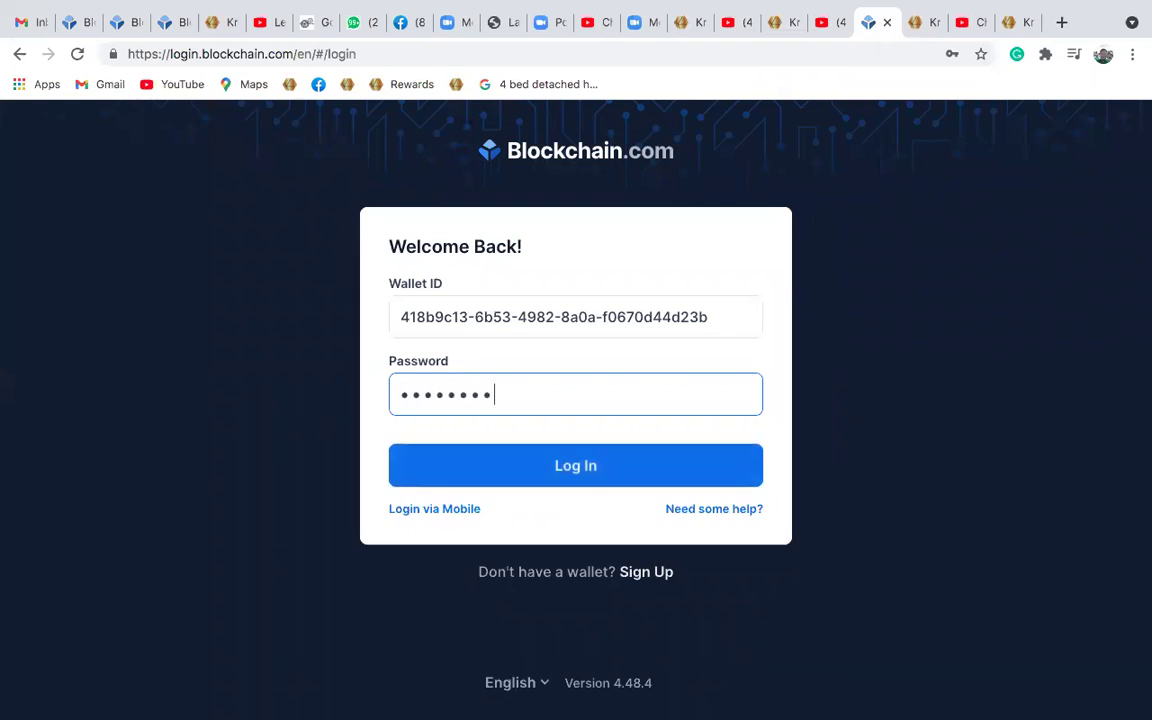
key(BackSpace)
key(BackSpace)
key(BackSpace)
key(BackSpace)
key(BackSpace)
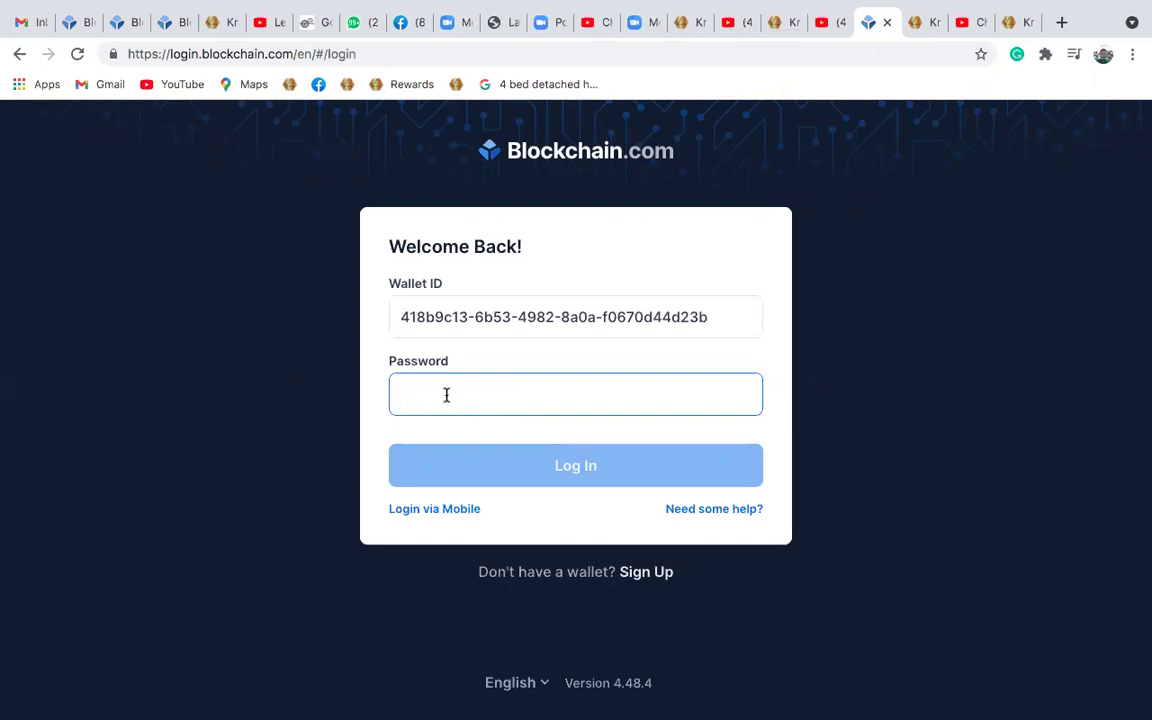
text(********)
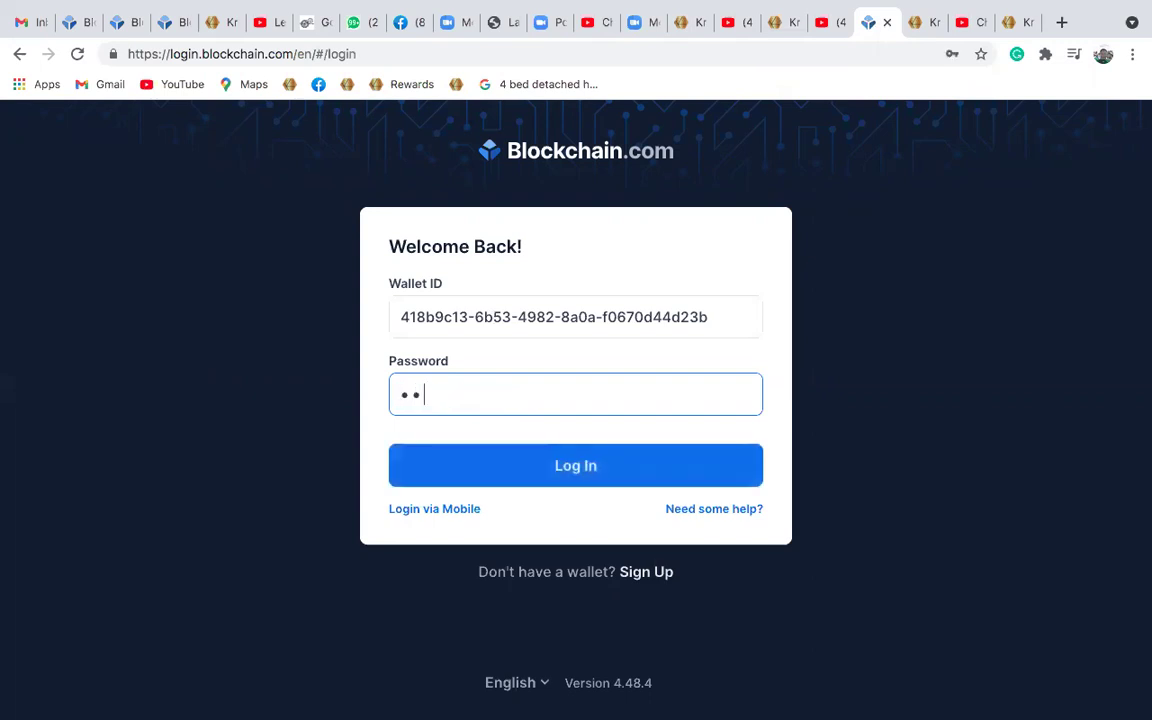
click(553, 481)
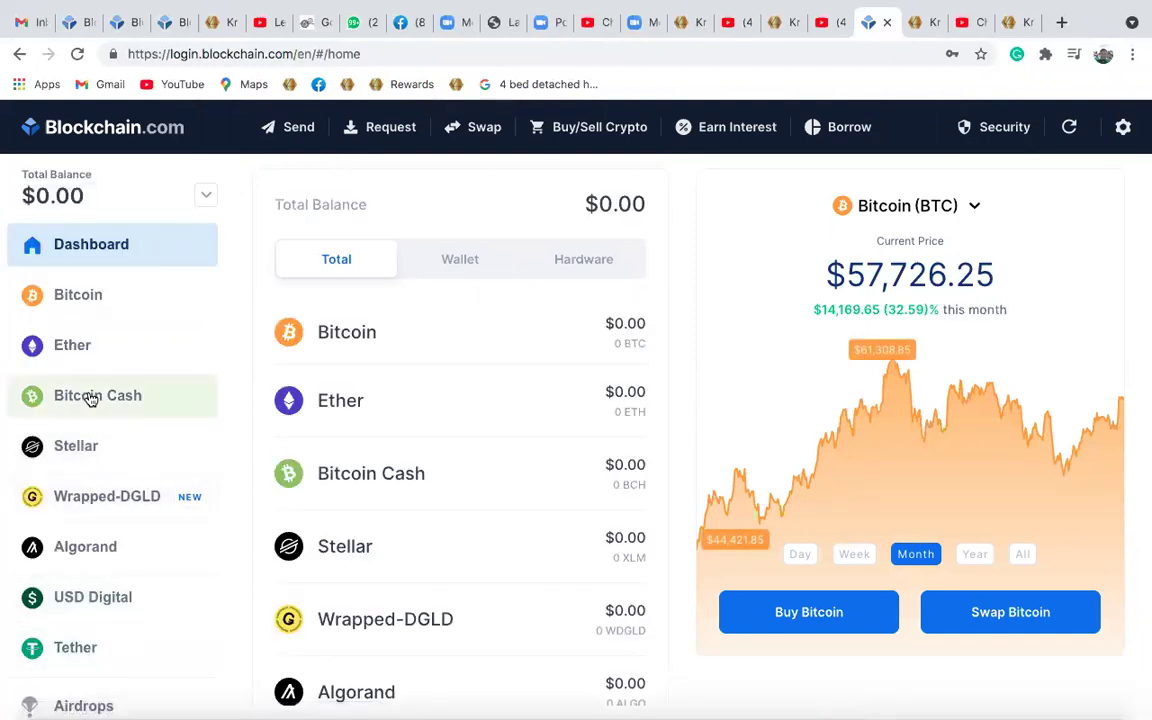
Start a Bitcoin Cash send in Blockchain.com, then switch to the Kringle tab
click(88, 397)
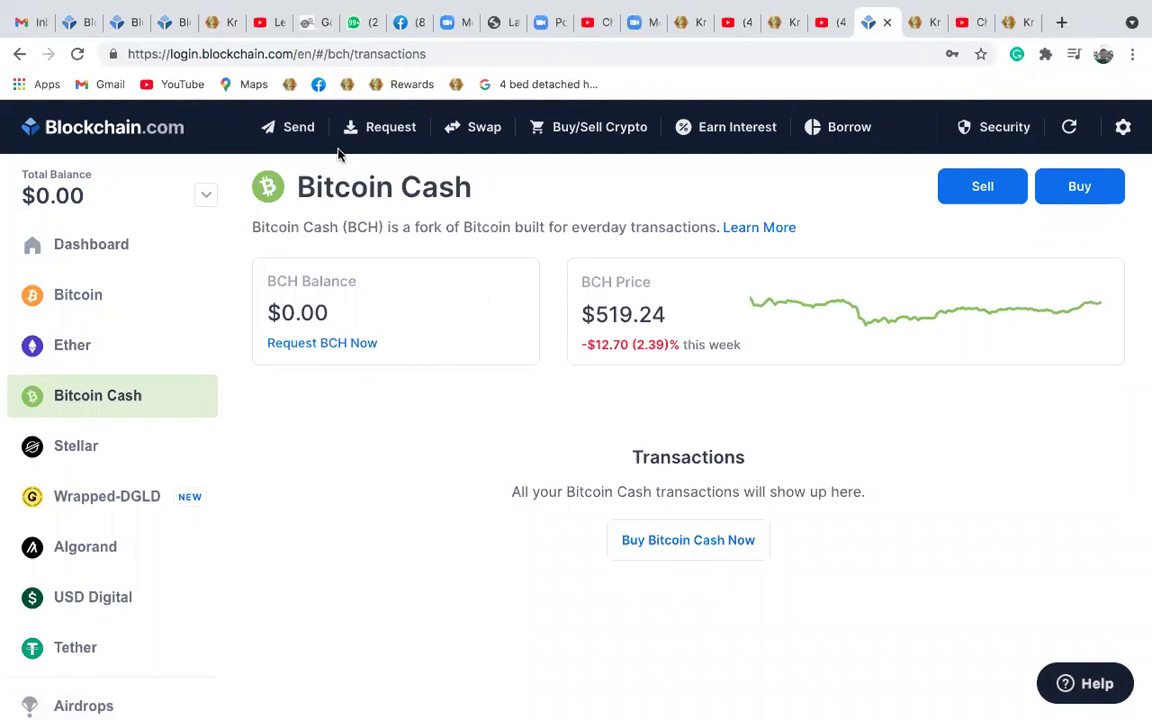
click(291, 128)
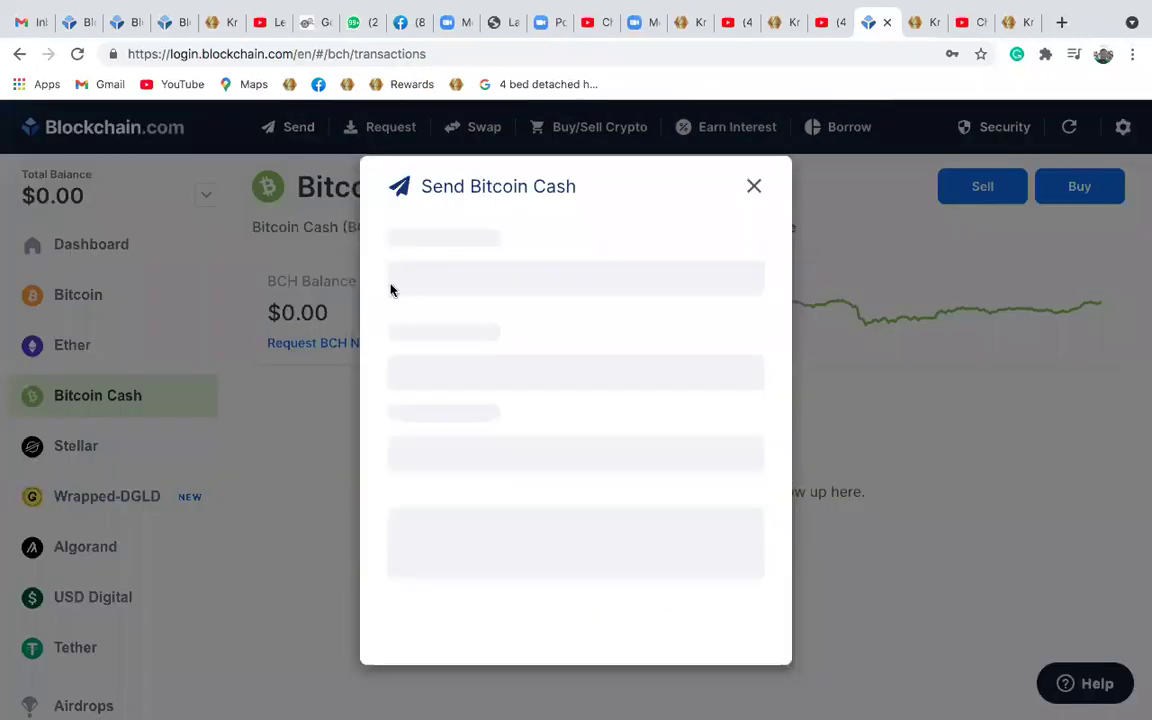
click(918, 22)
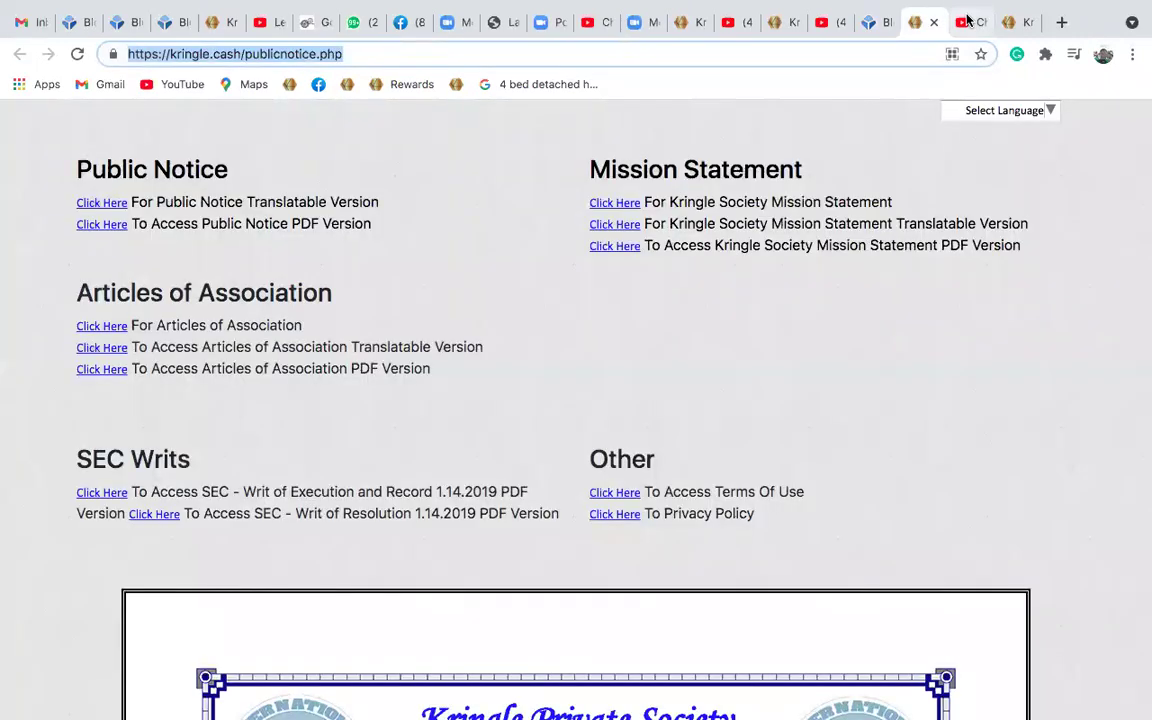
Paste the Kringle address into the Blockchain.com To field, then copy the 0.58274000 BCH amount
click(1017, 22)
click(175, 449)
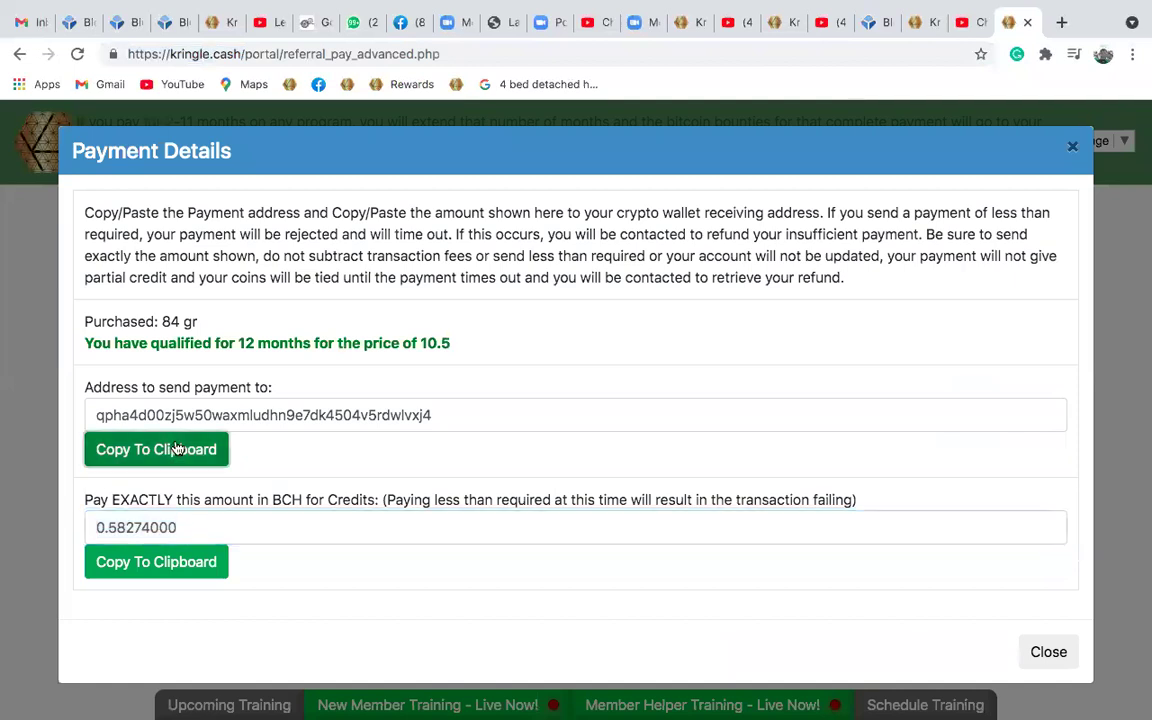
click(878, 22)
click(447, 320)
key(ctrl+v)
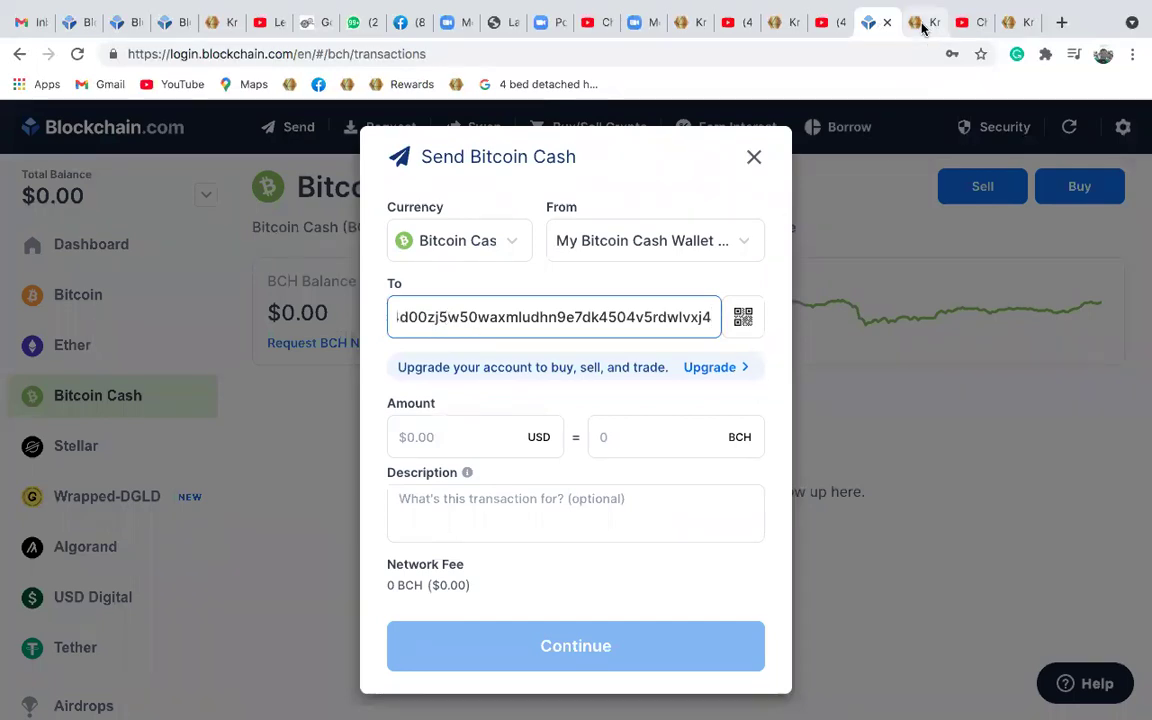
click(1010, 22)
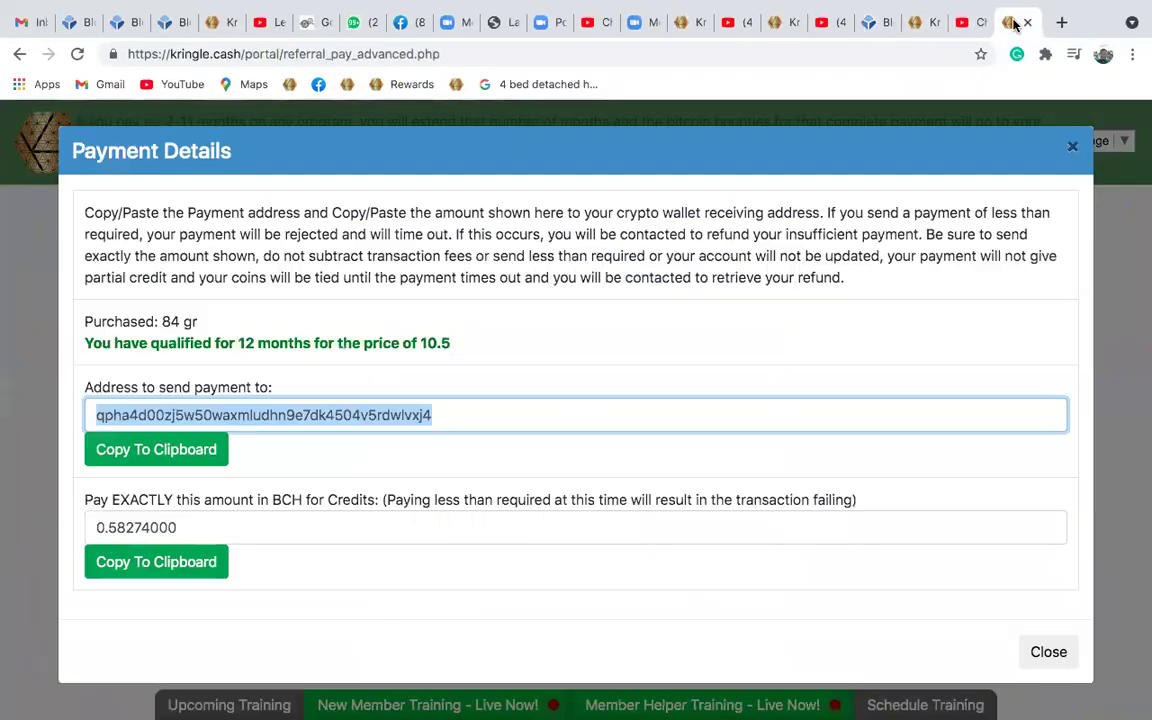
click(147, 568)
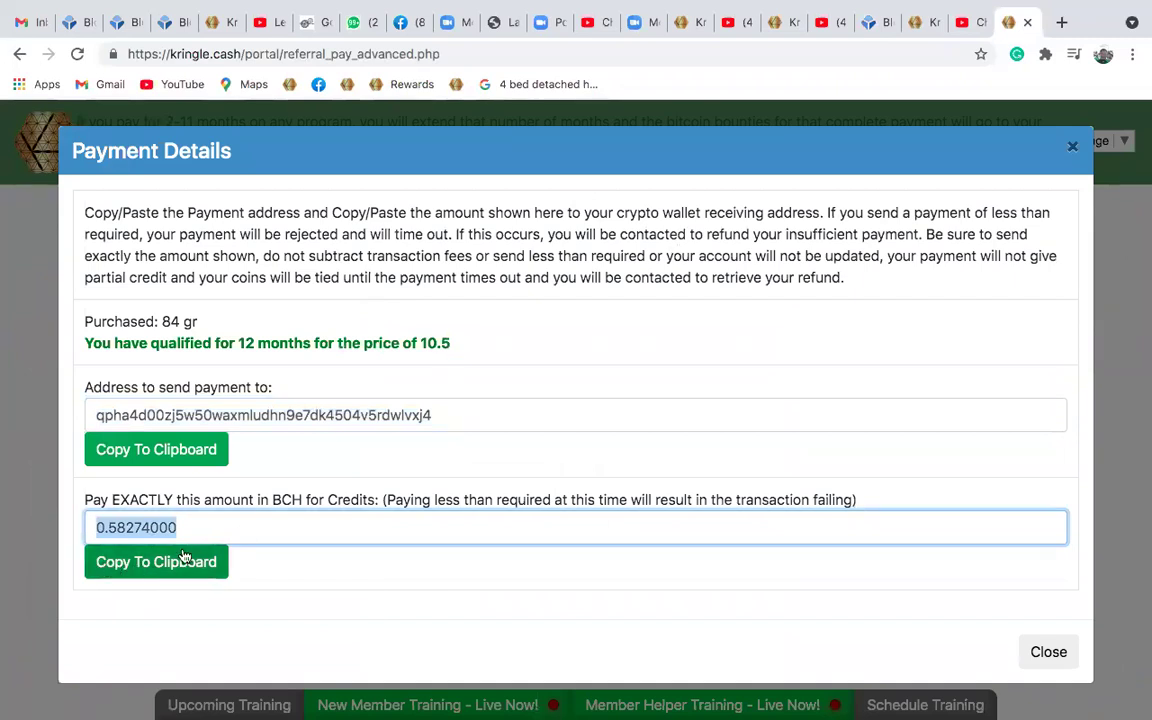
Enter 0.58274000 in the Blockchain.com BCH amount, showing 303.09 USD and insufficient funds
click(877, 27)
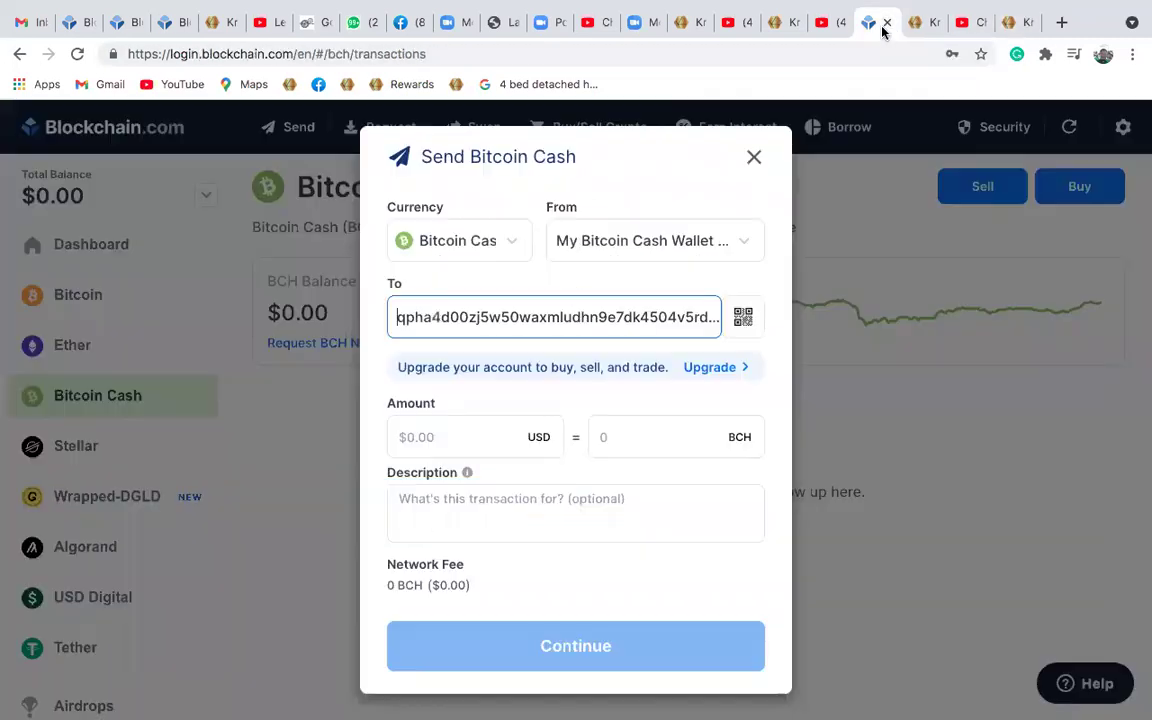
click(437, 435)
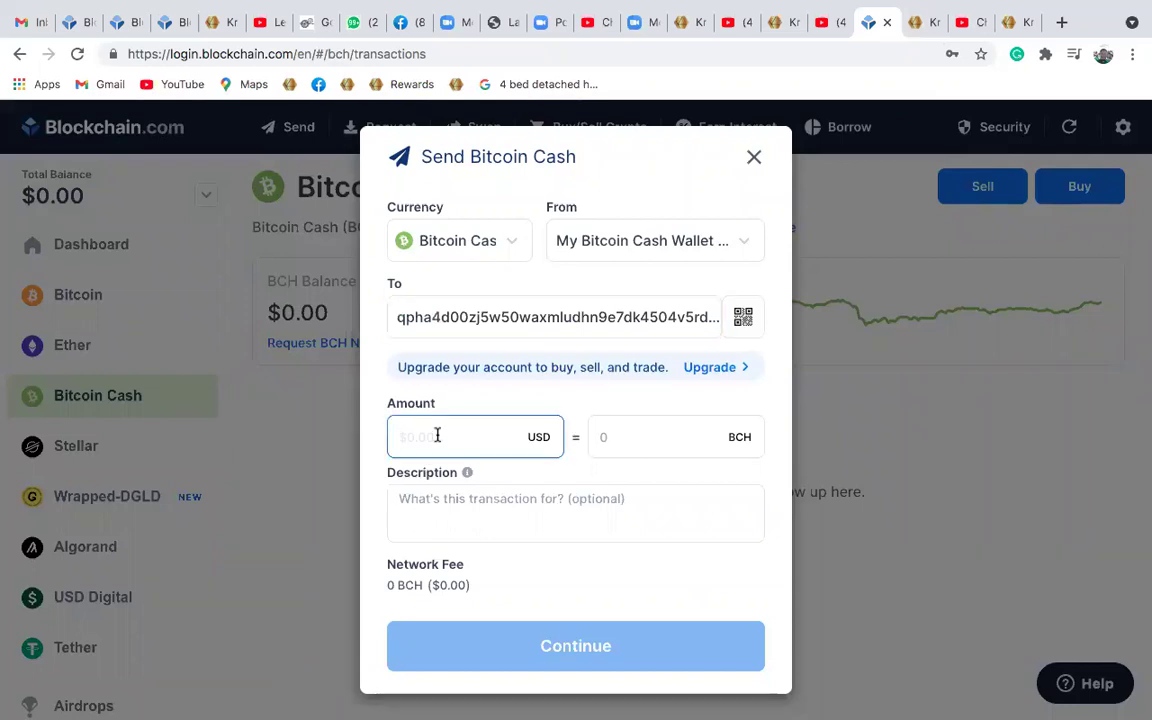
key(ctrl+v)
key(BackSpace)
double_click(683, 434)
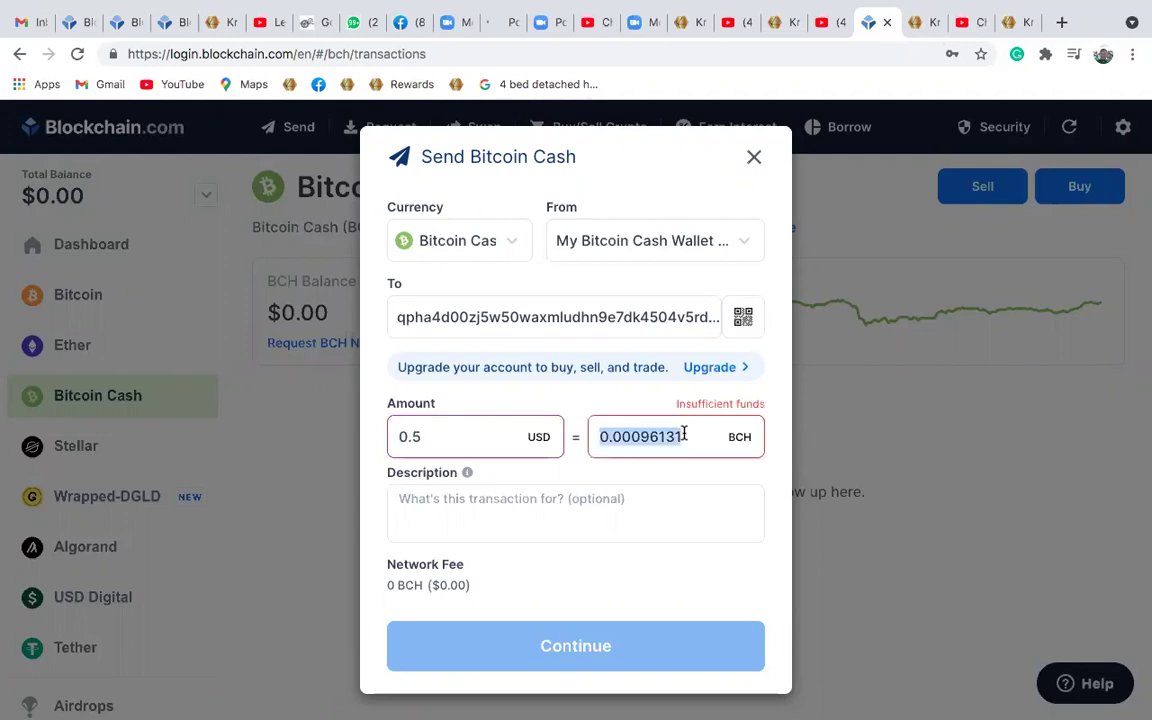
key(BackSpace)
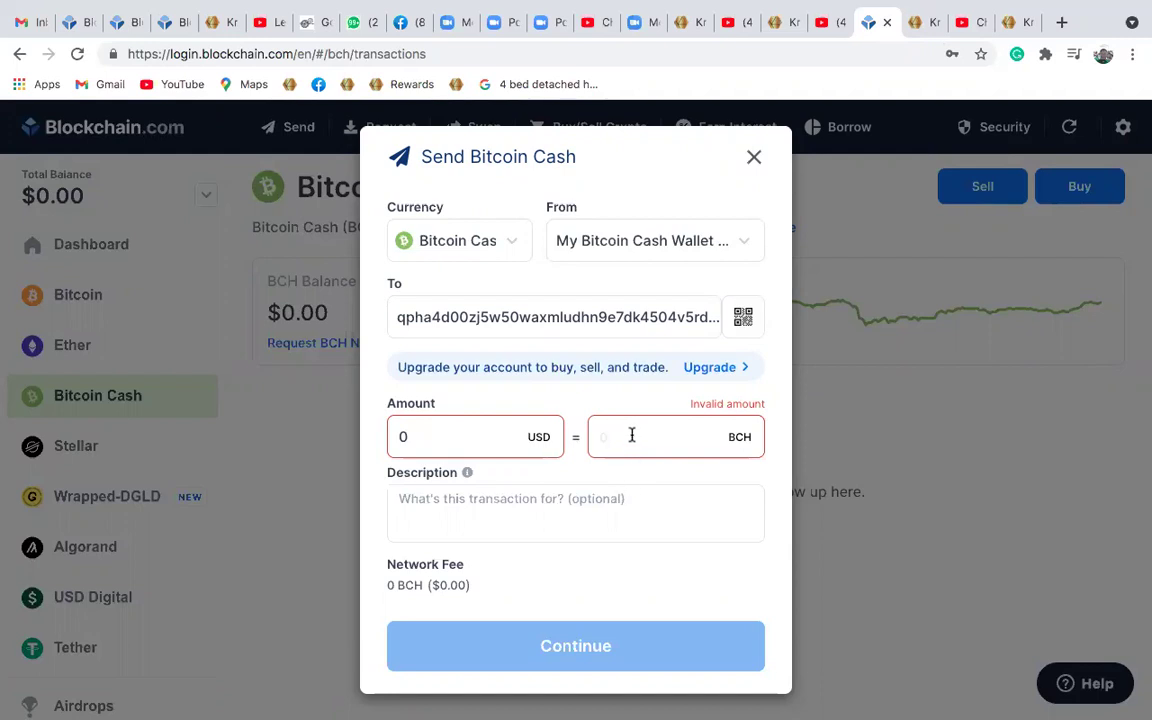
key(ctrl+v)
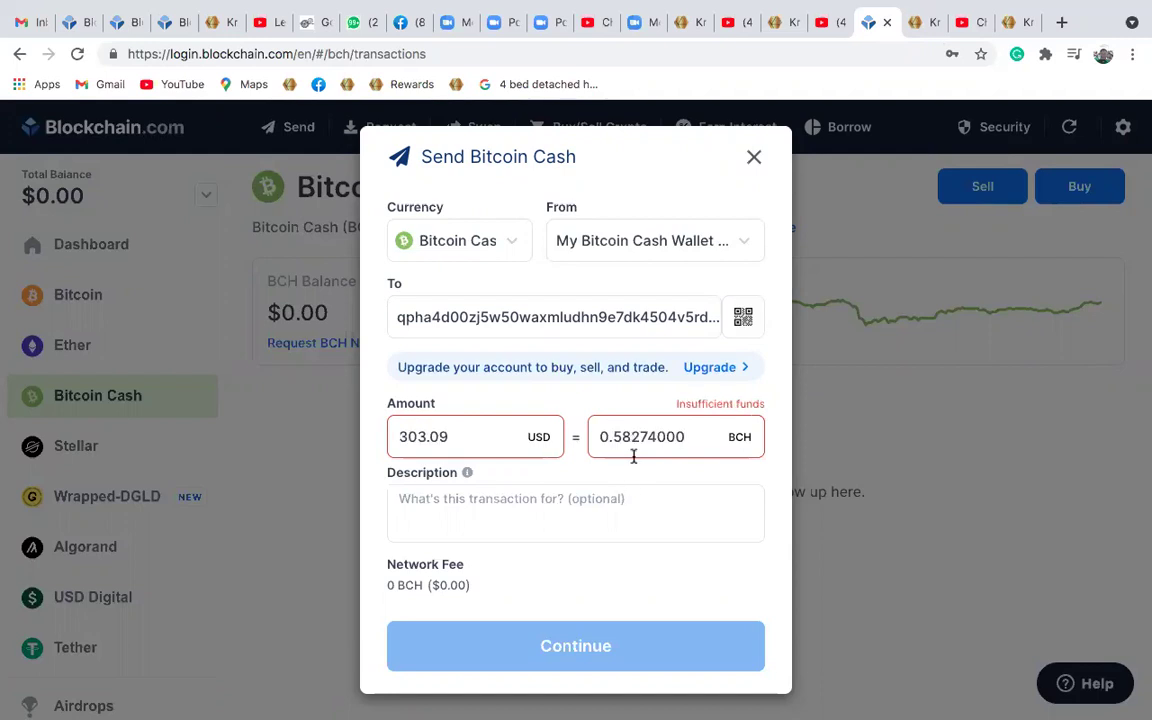
drag(705, 434, 603, 434)
key(shift+Tab)
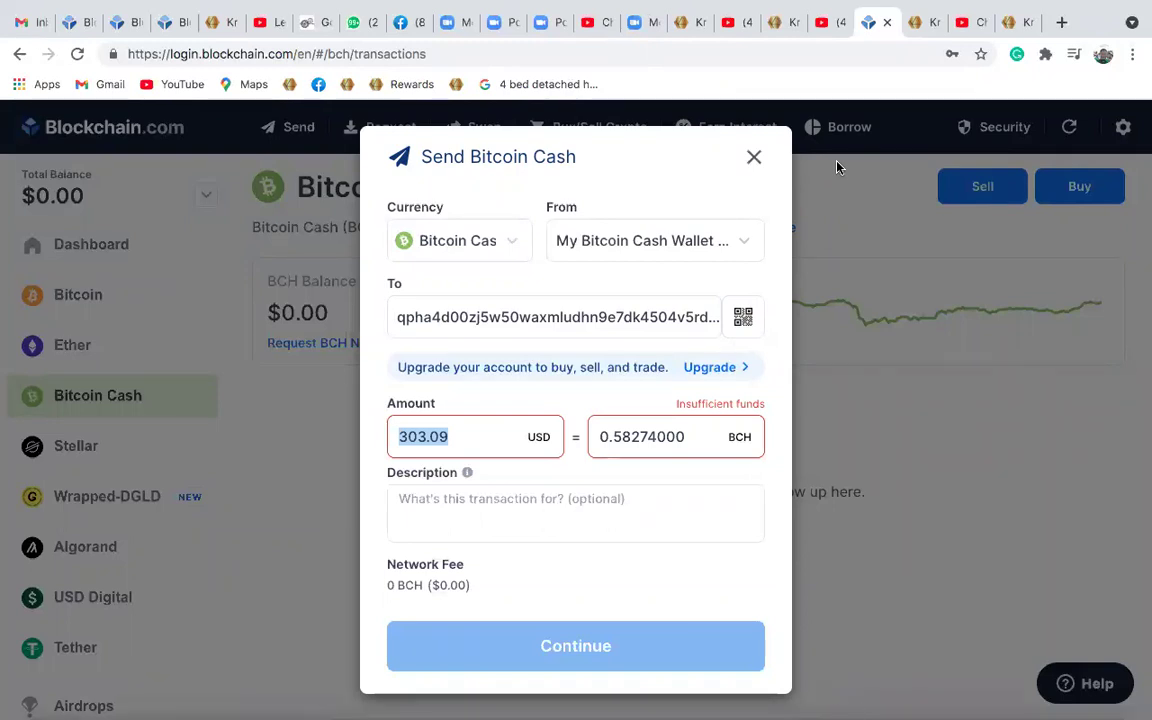
mouse_move(790, 3)
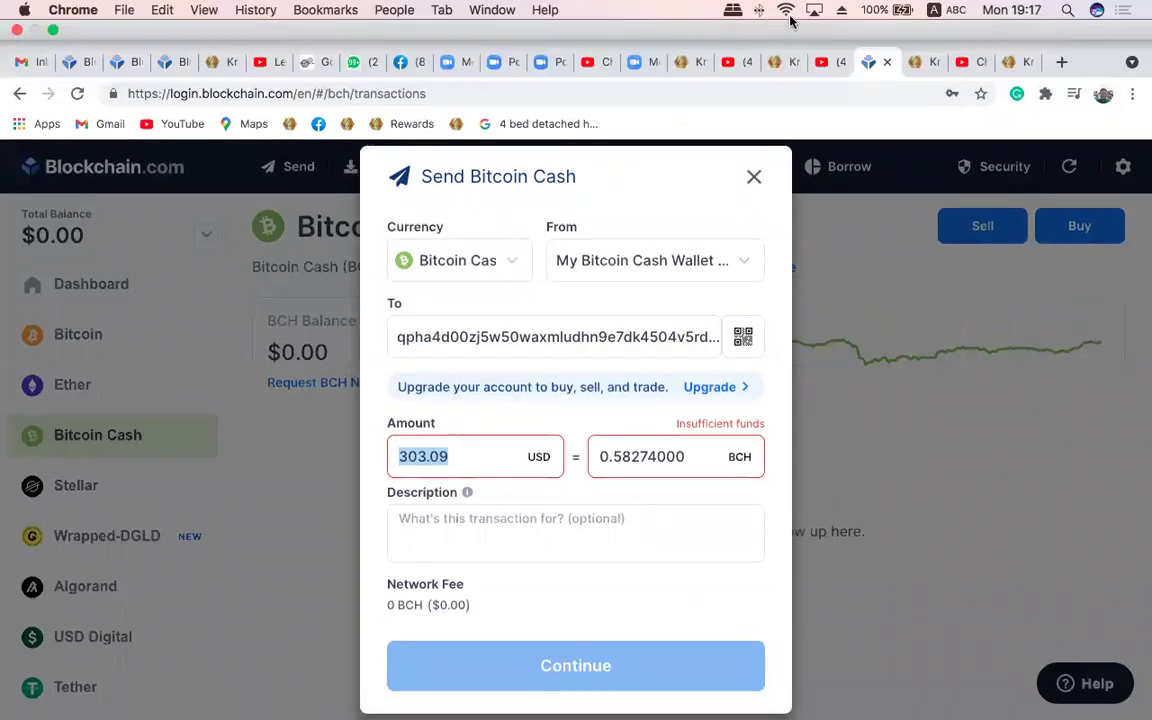